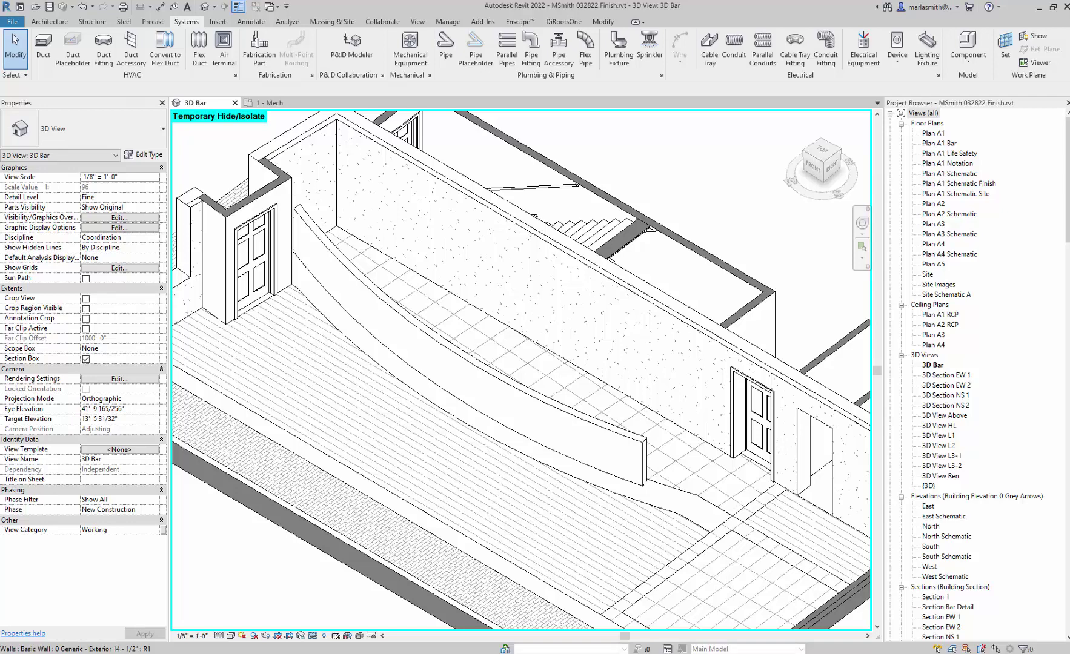
Draw two short test pipes on the floor of Project9
click(445, 46)
click(88, 130)
click(378, 410)
click(428, 436)
key(Escape)
key(Escape)
scroll(418, 433, up, 5)
scroll(418, 424, down, 3)
click(445, 45)
click(359, 434)
click(443, 483)
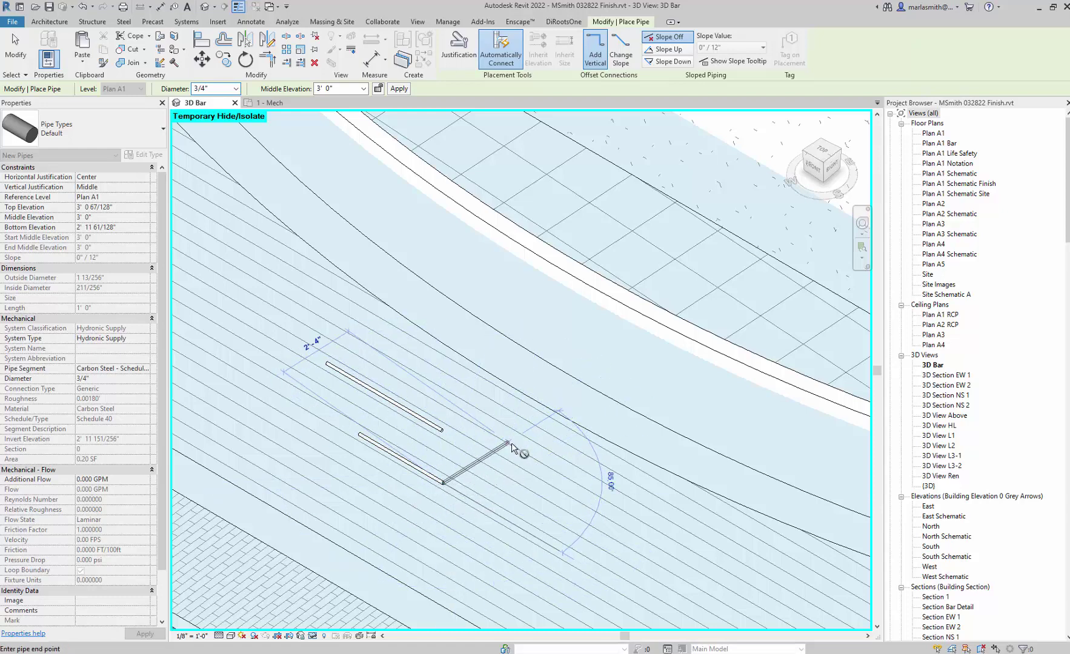
key(Escape)
key(Escape)
Delete both test pipes and clear the selection
click(439, 429)
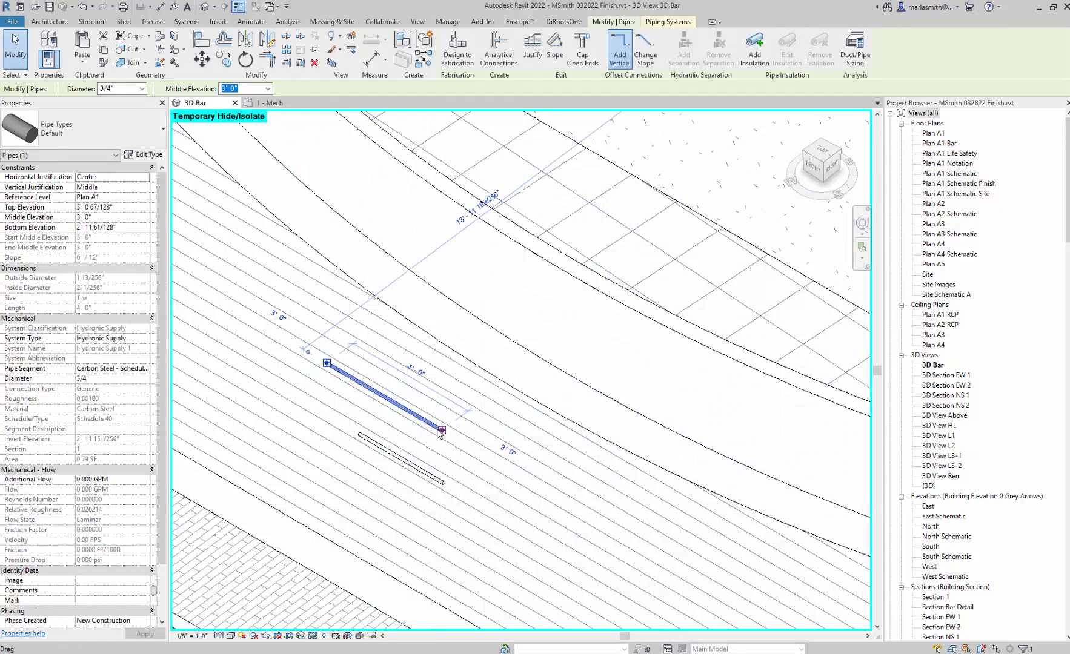
key(Delete)
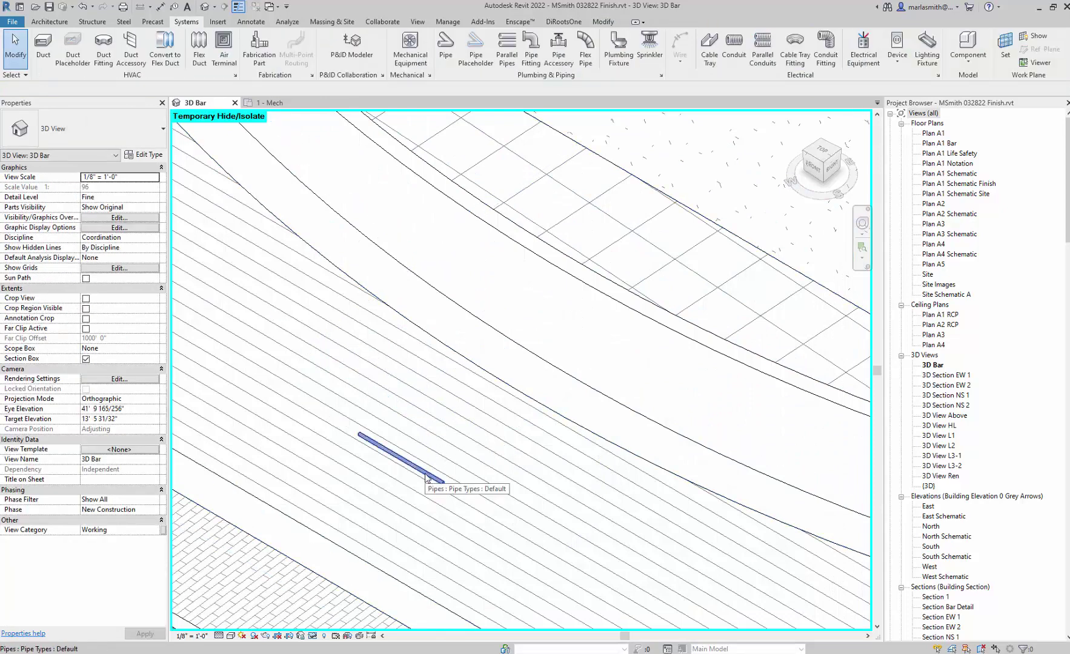
click(426, 476)
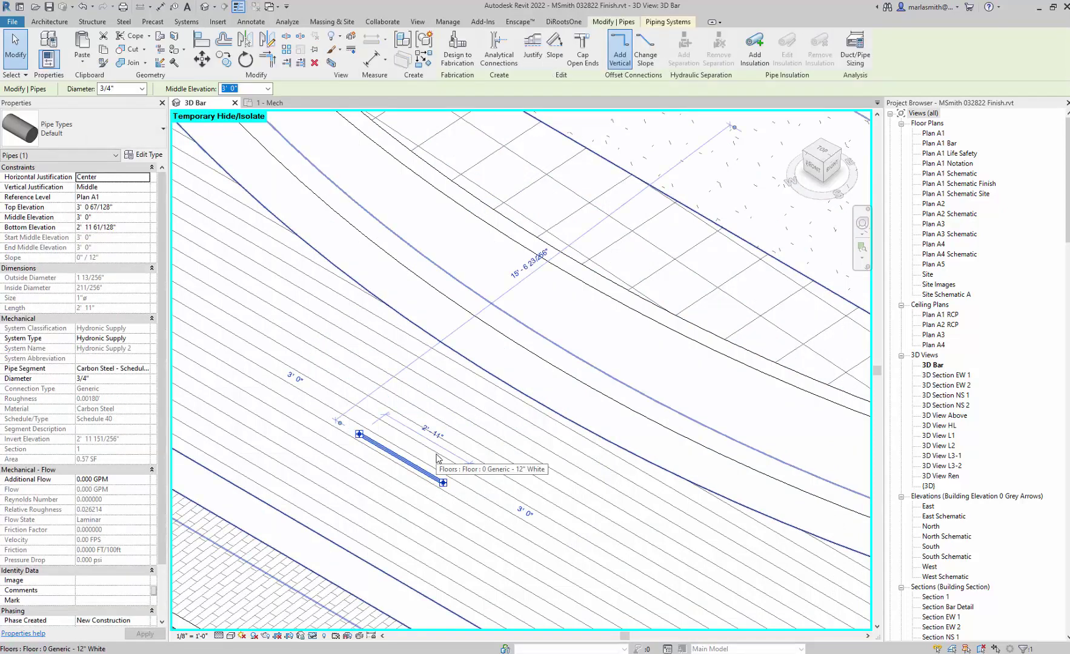
key(Delete)
scroll(430, 453, down, 5)
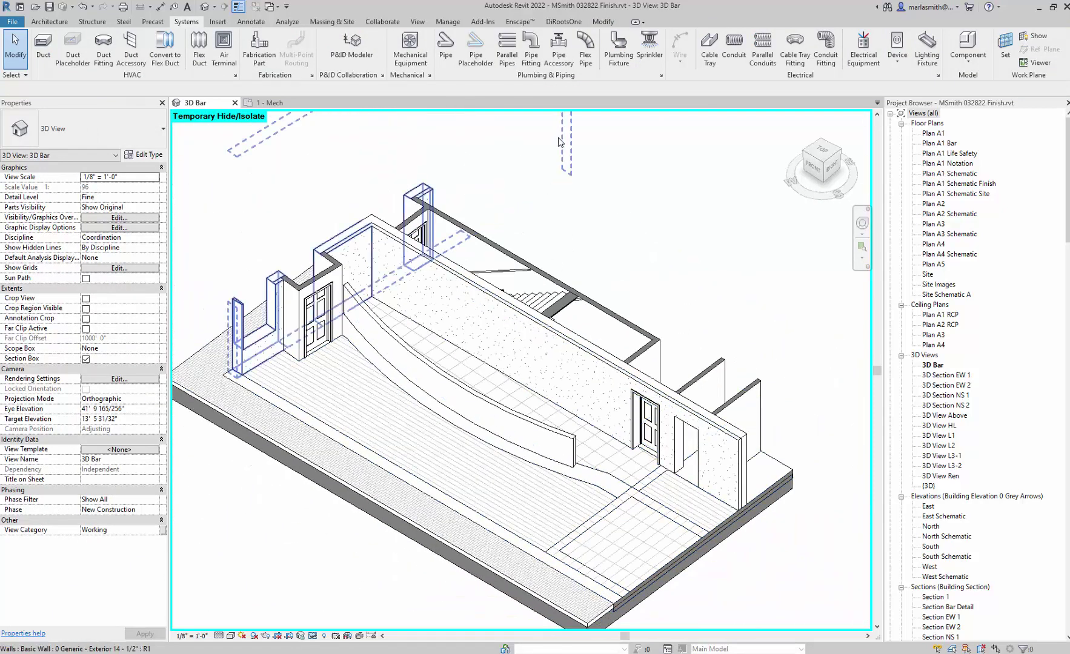
click(544, 146)
key(Escape)
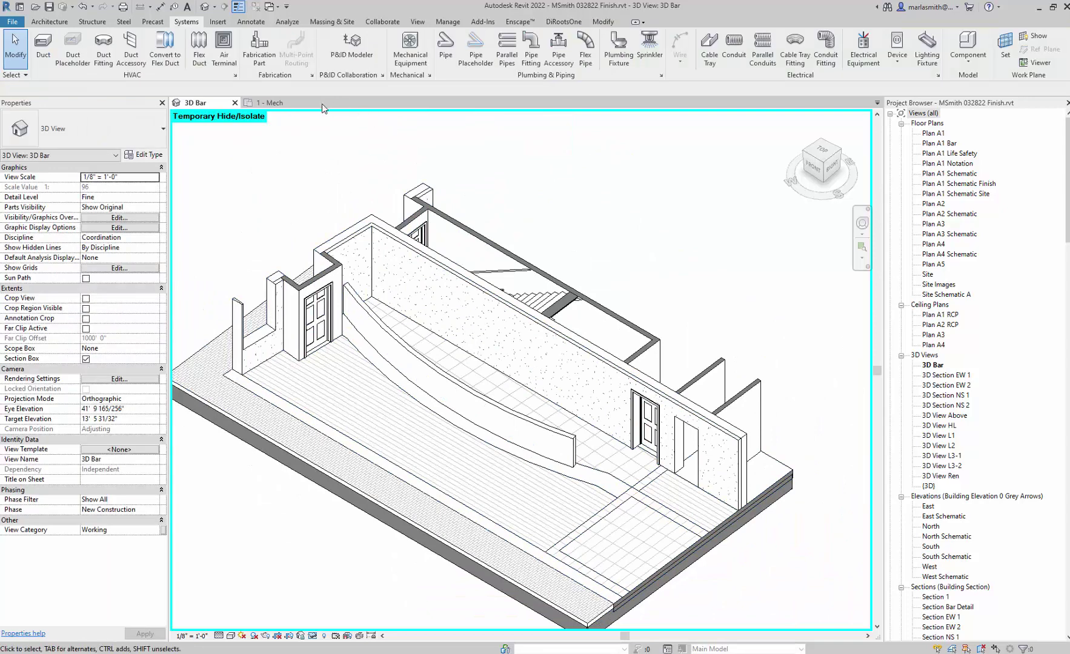
Close Project9 without saving and create a new project from the Imperial-Systems Template
click(307, 102)
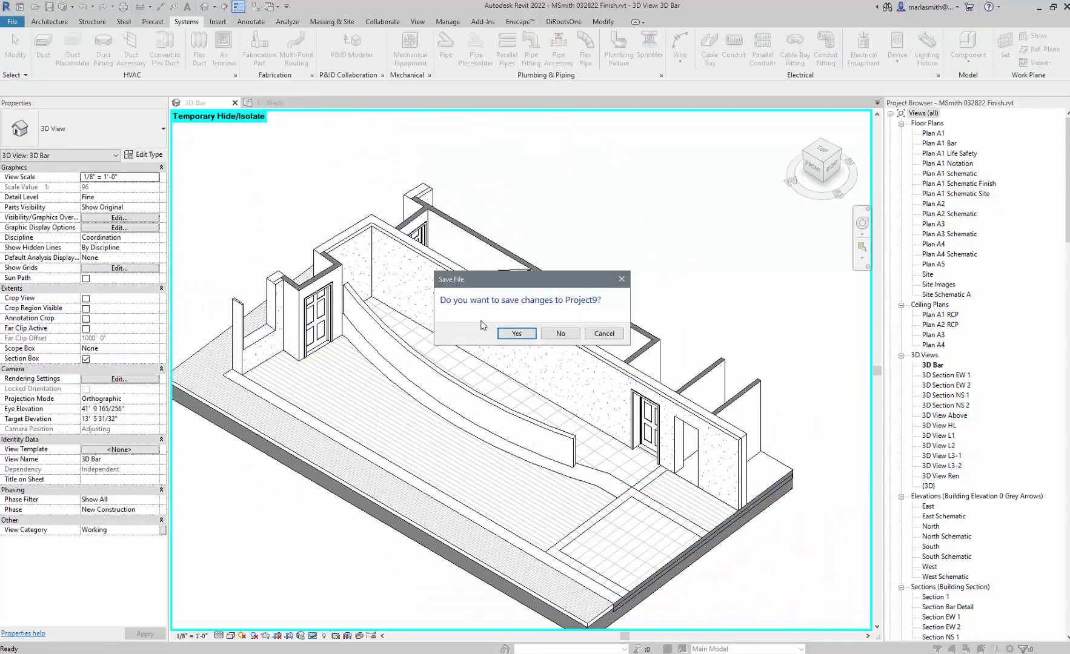
click(559, 333)
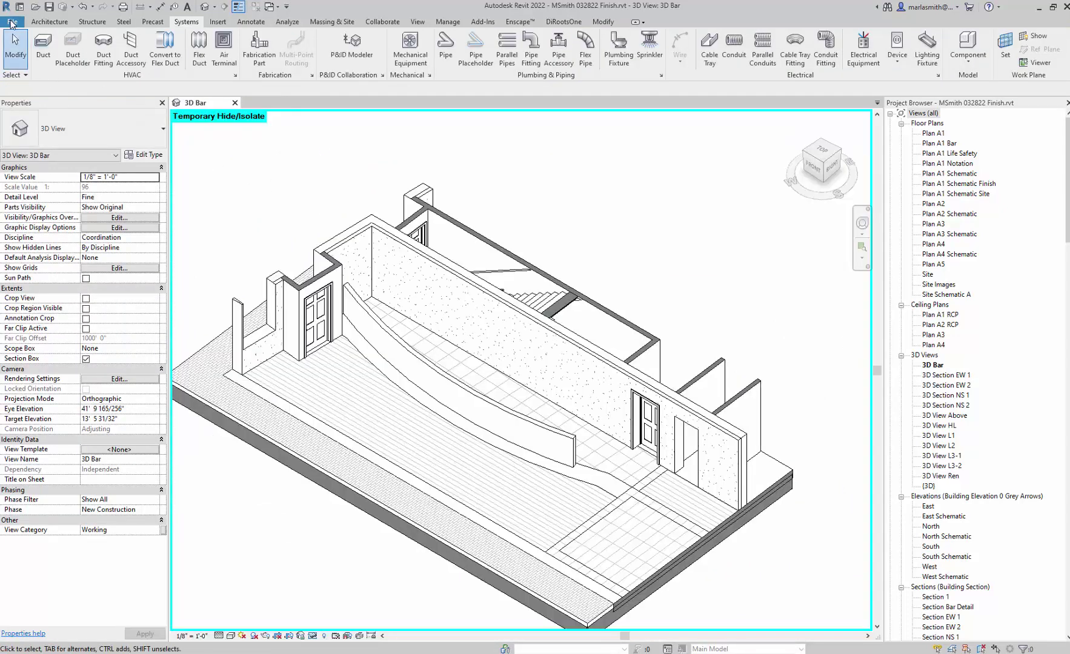
click(11, 23)
click(119, 70)
key(ctrl+n)
click(270, 191)
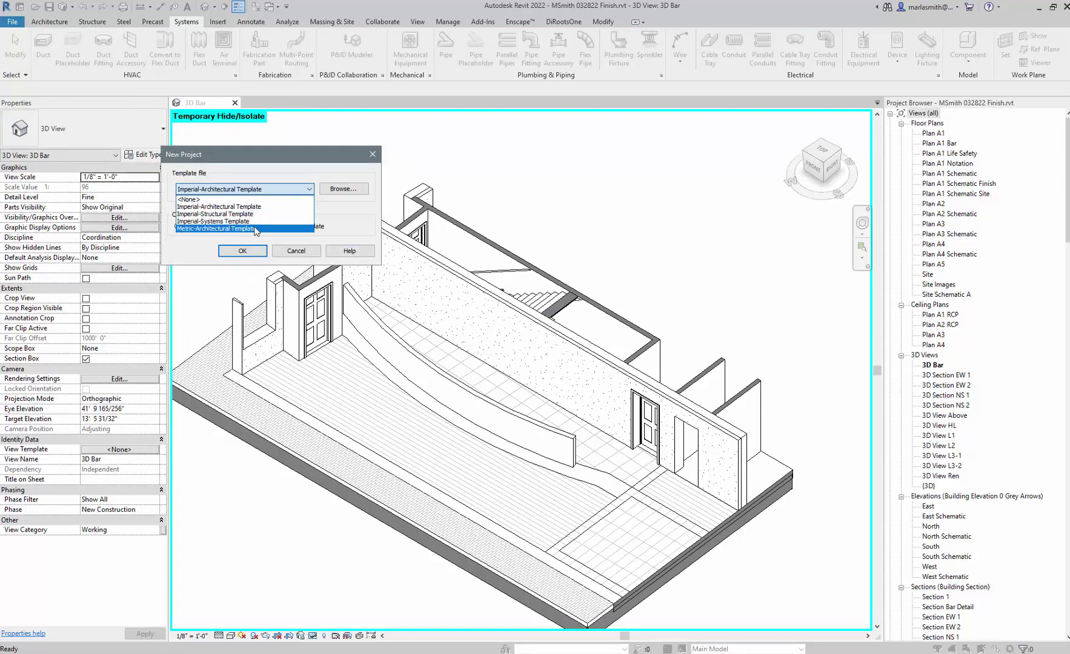
click(255, 222)
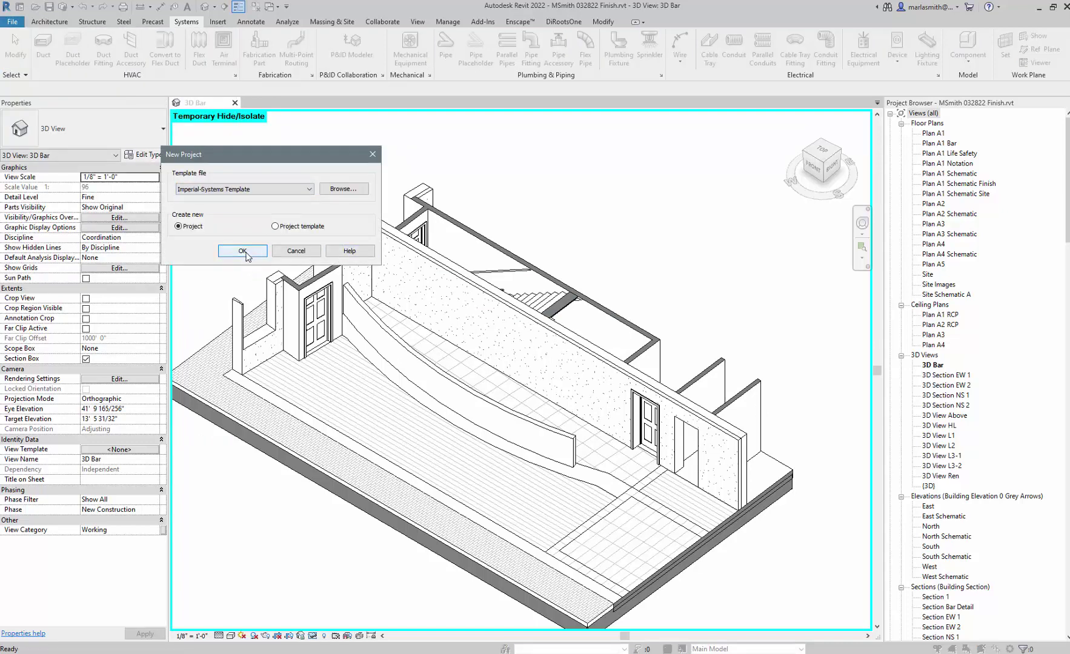
click(243, 251)
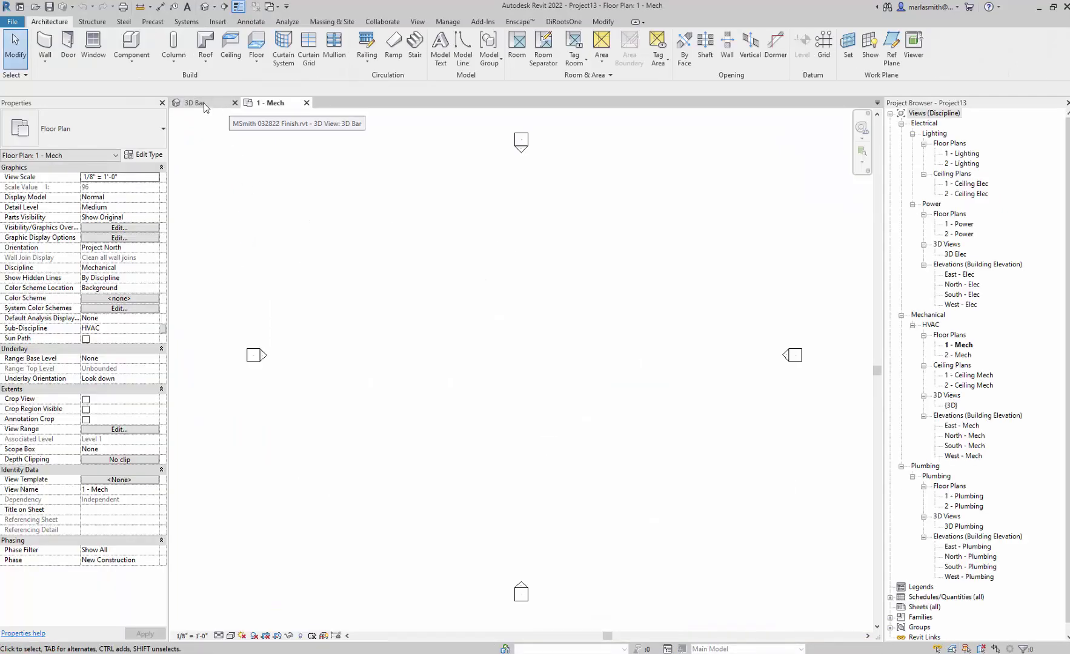
From the 3D Bar view, open Transfer Project Standards from Project13 and check none
click(203, 103)
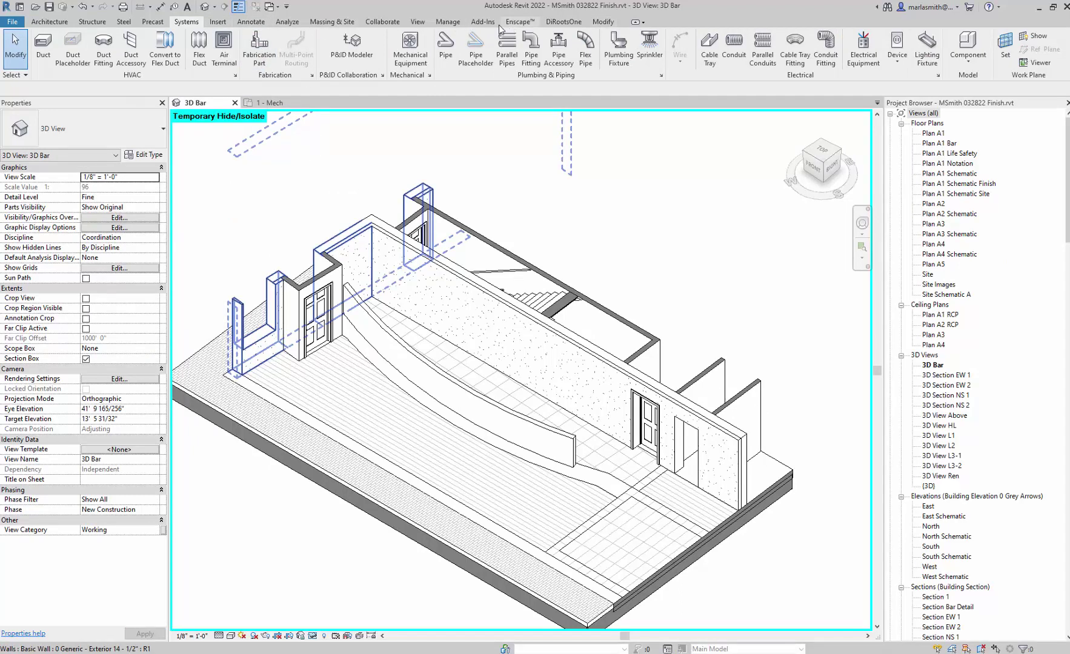
click(448, 22)
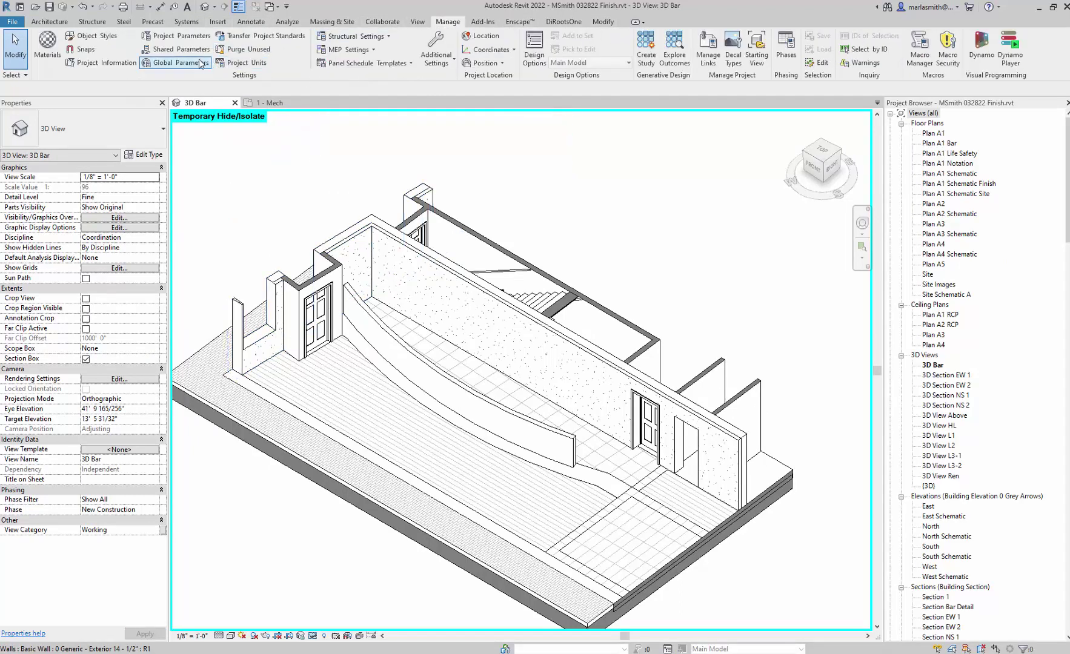
click(253, 40)
click(651, 78)
drag(607, 81, 606, 155)
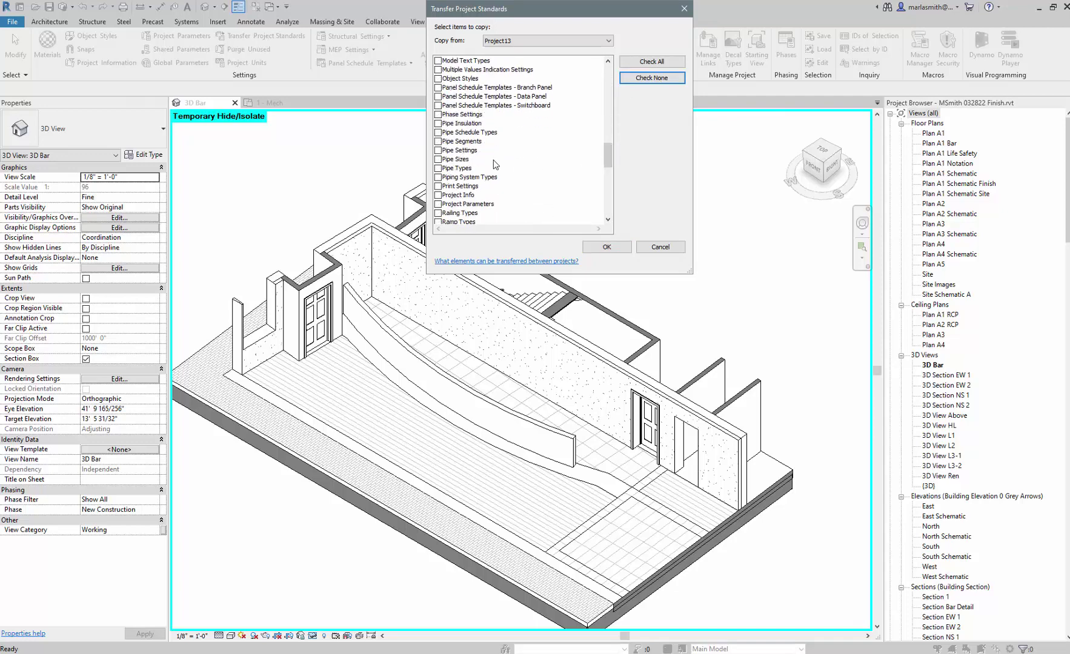
Transfer pipe insulation, schedule types, segments, settings, sizes, types and piping system types as New Only
click(438, 123)
click(439, 132)
click(438, 141)
click(438, 150)
click(438, 159)
click(438, 168)
click(438, 177)
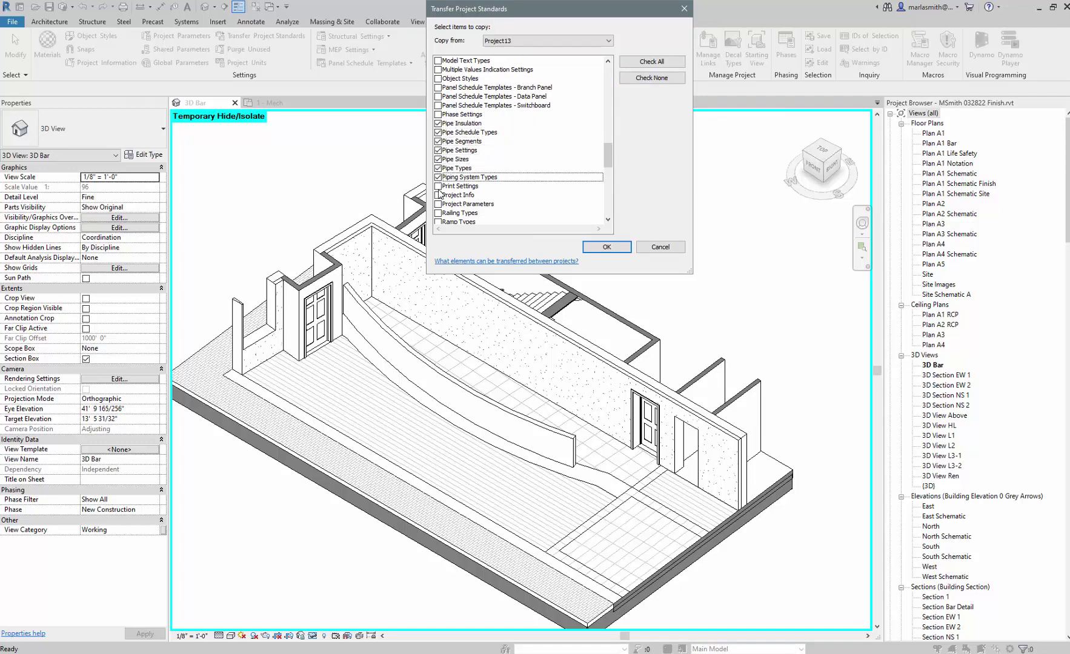
click(607, 247)
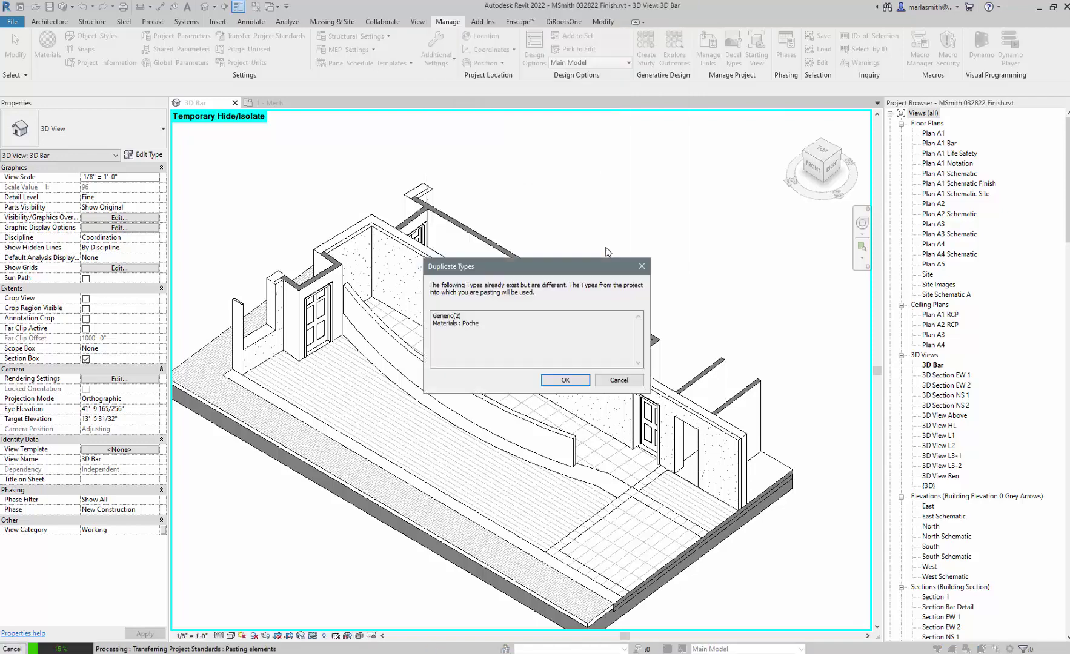
click(579, 382)
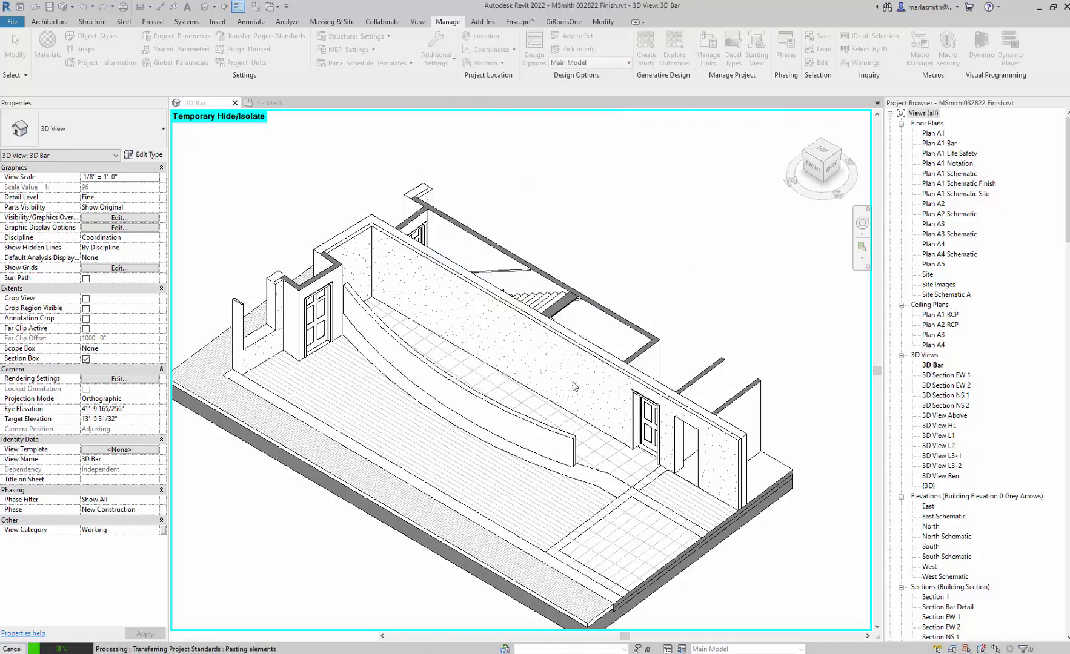
click(557, 383)
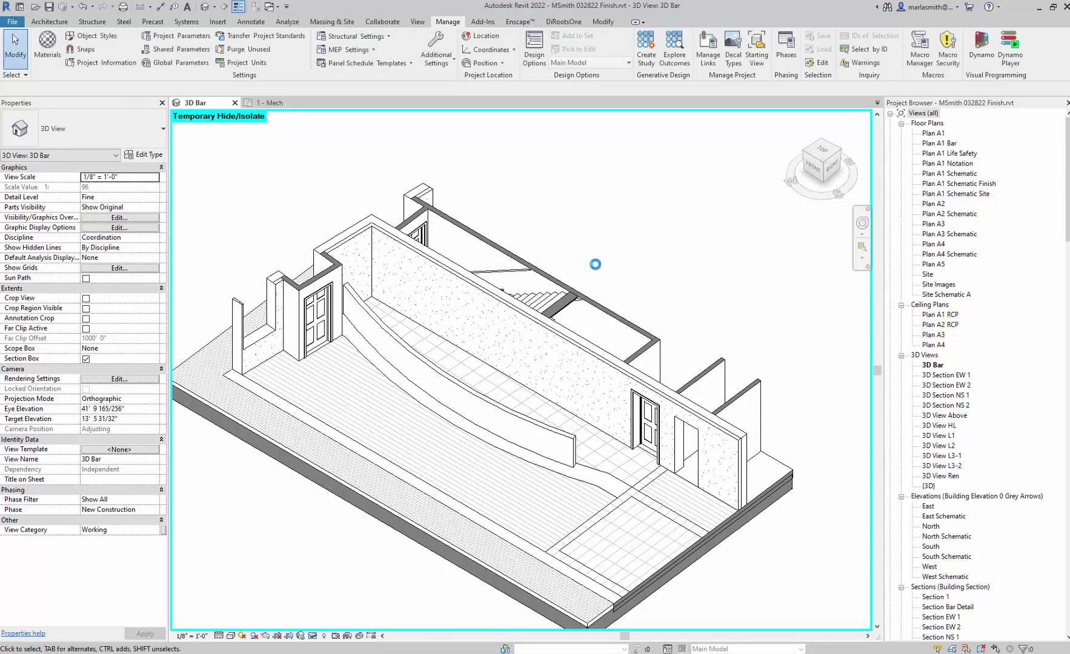
Start placing a pipe using the Standard copper pipe type
click(187, 23)
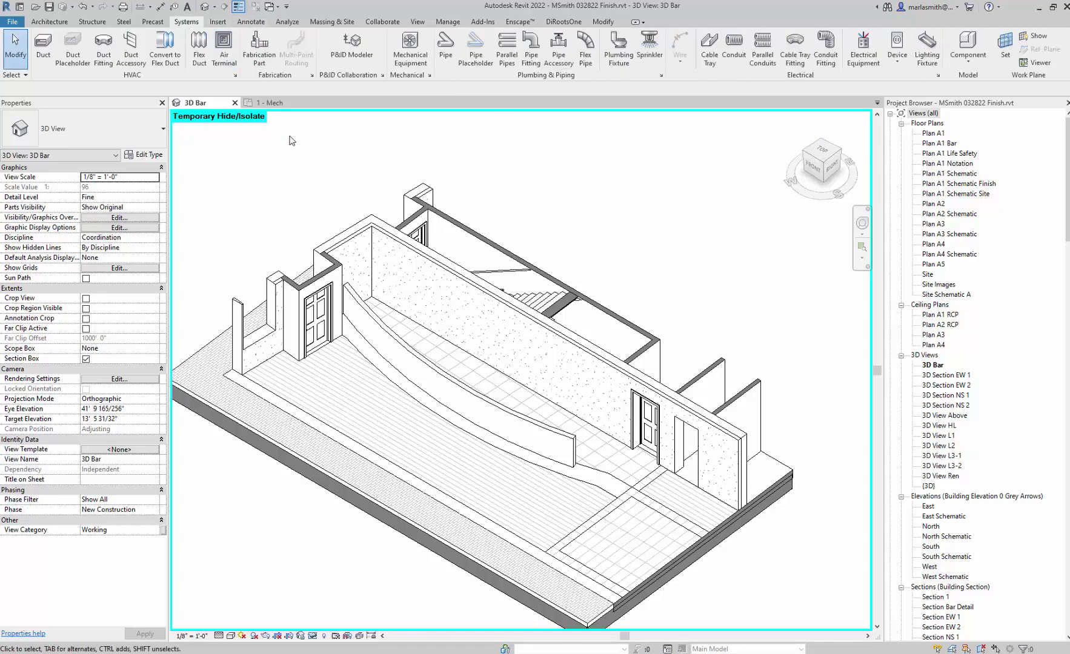
click(446, 45)
click(106, 139)
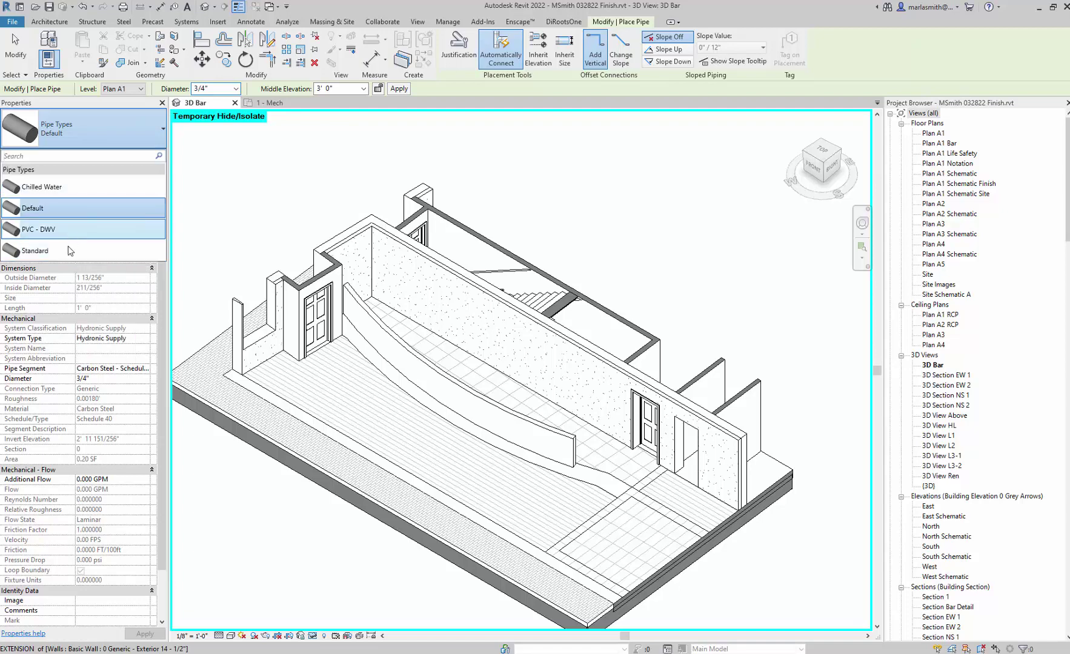
mouse_move(68, 257)
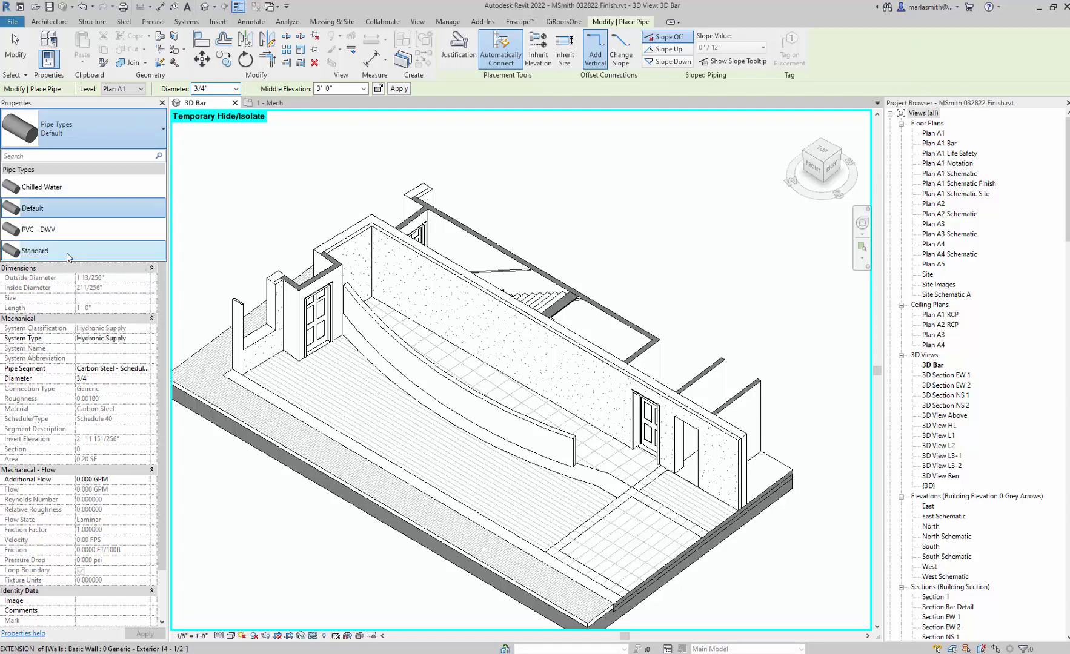
click(69, 253)
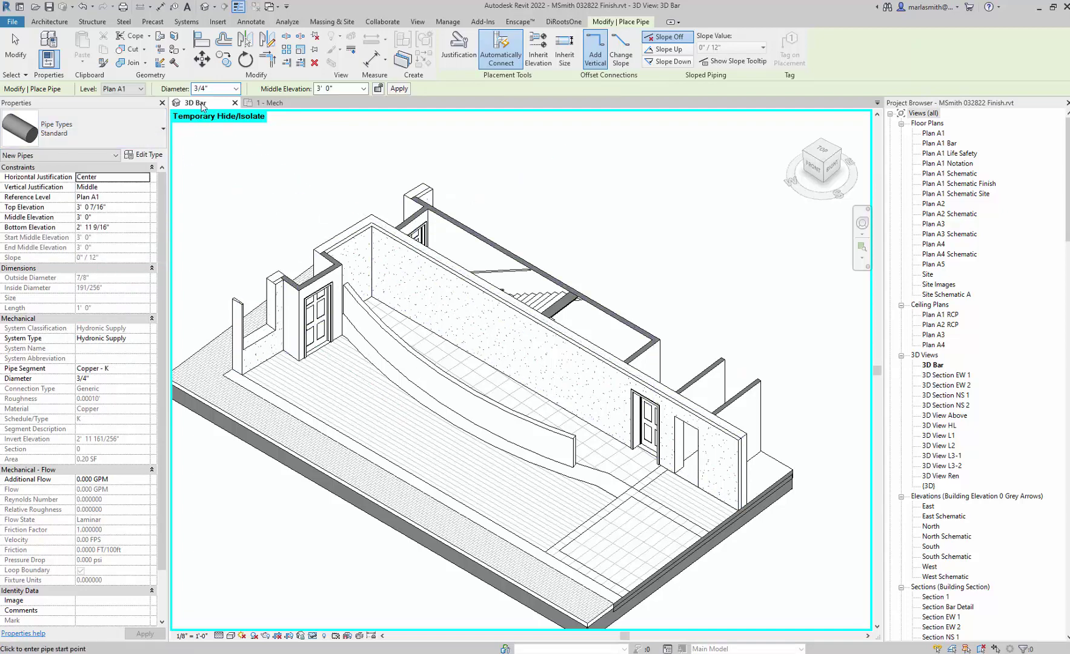
scroll(388, 404, up, 2)
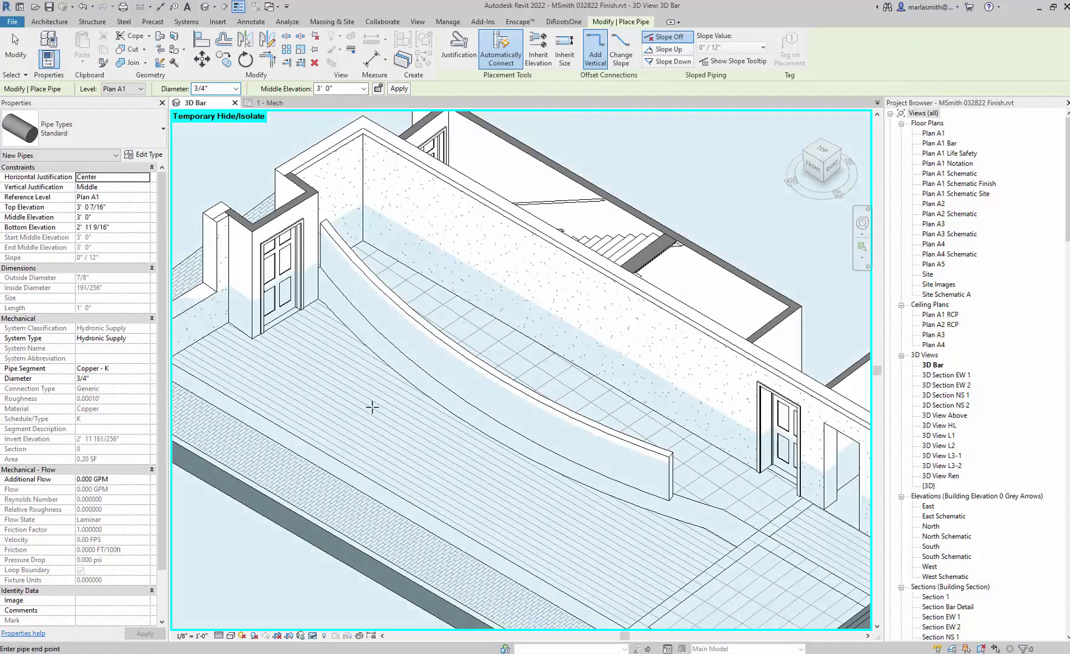
Draw the copper run, rising to a 5' 0" middle elevation, and tee it into the existing pipe
click(372, 407)
click(421, 435)
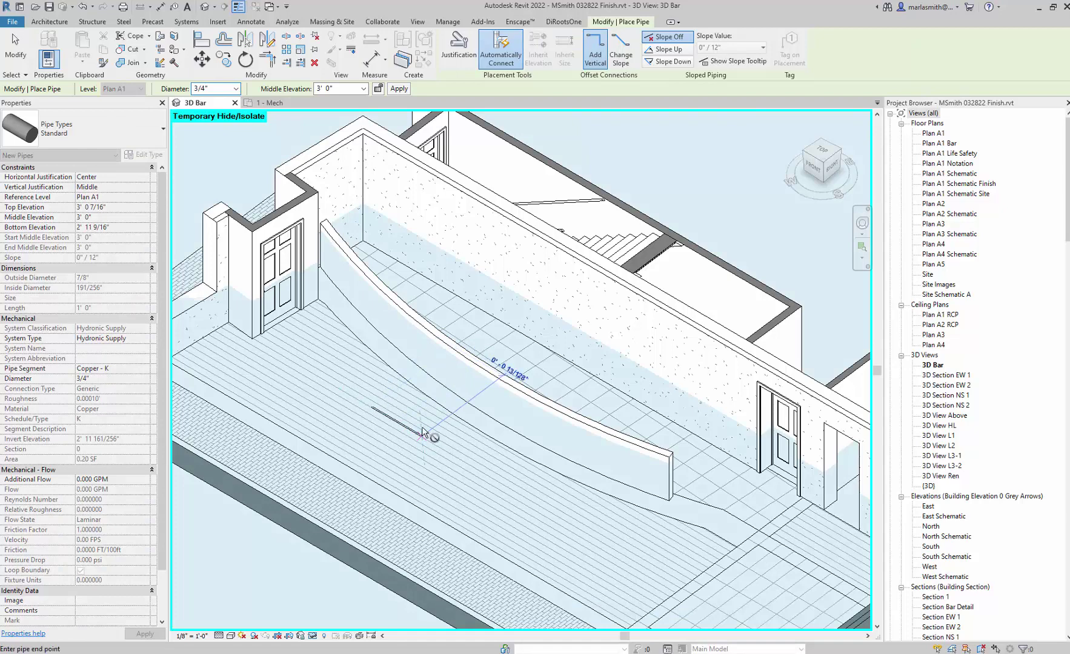
click(337, 89)
text(5)
key(Return)
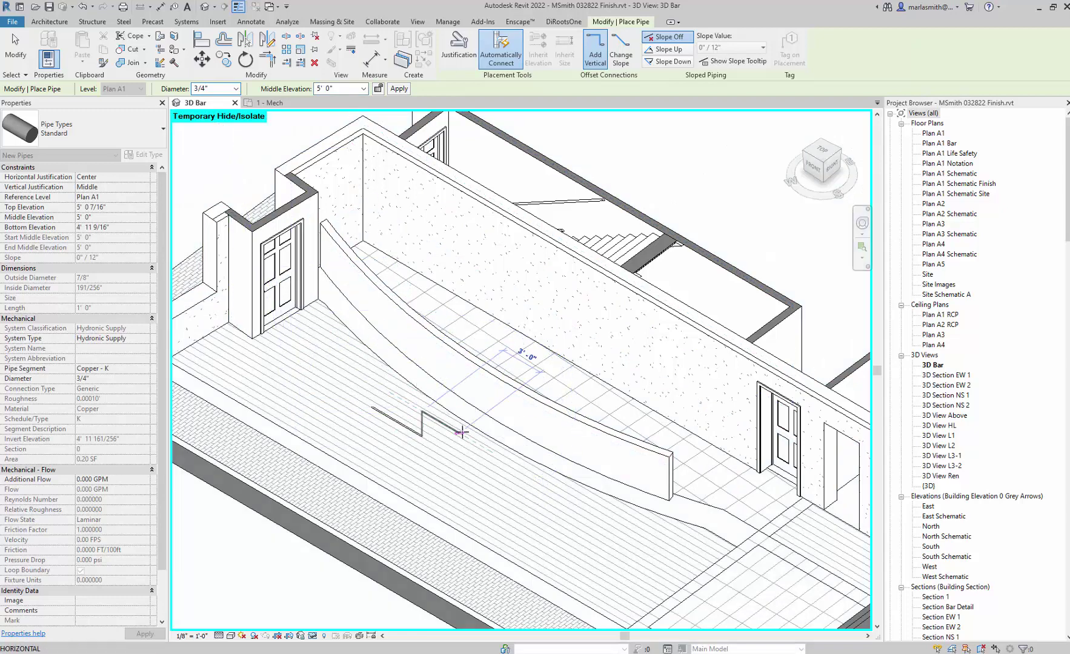
click(460, 433)
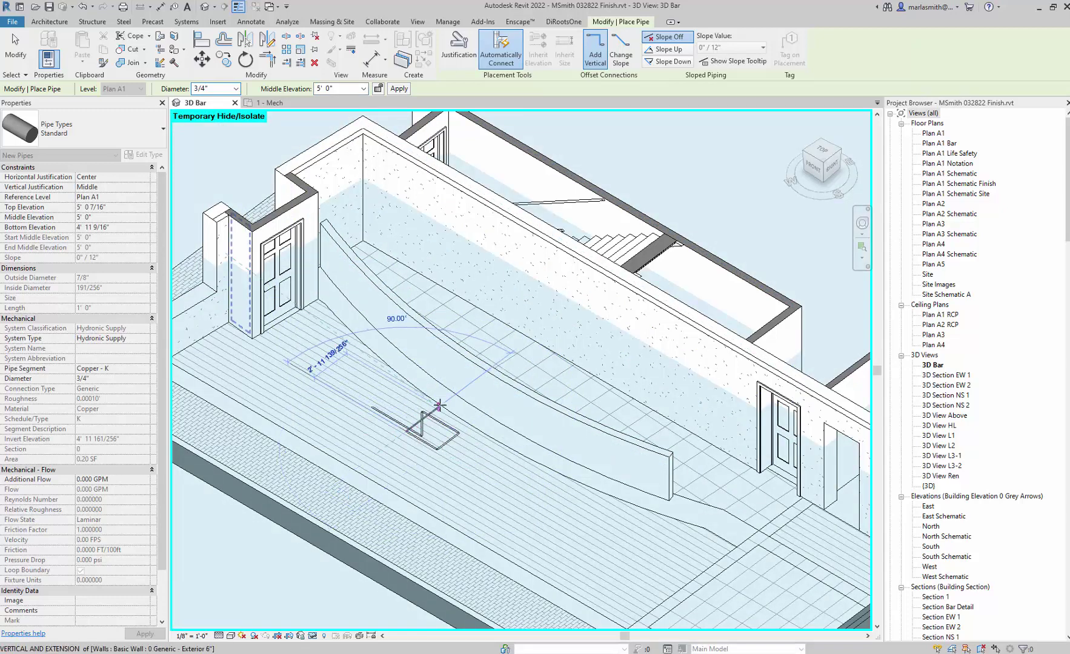
scroll(440, 405, up, 3)
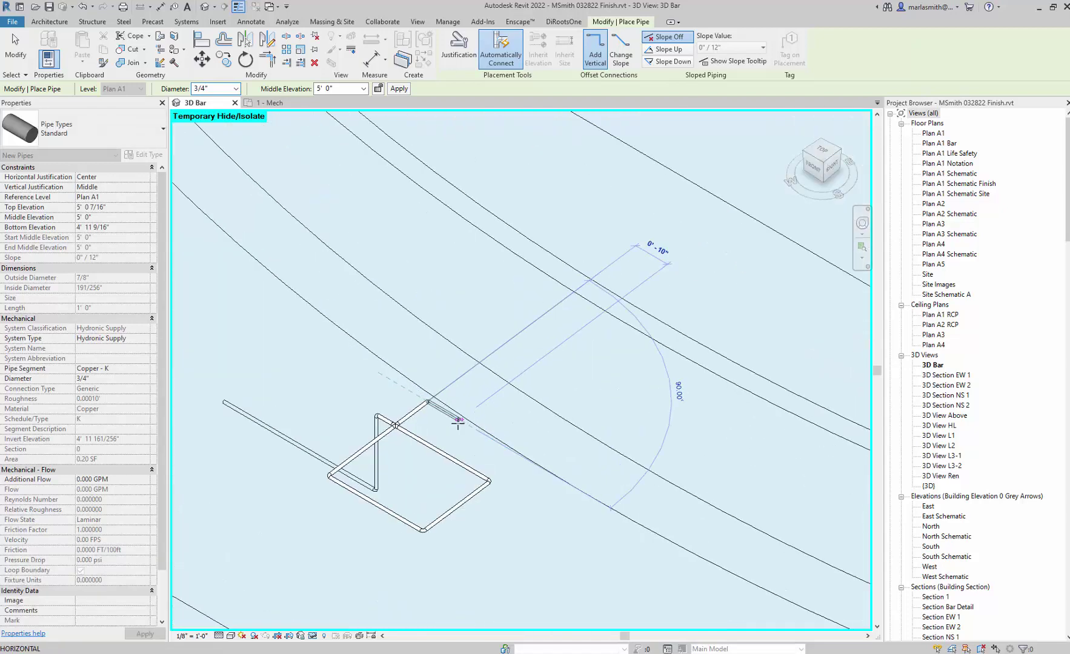
click(459, 422)
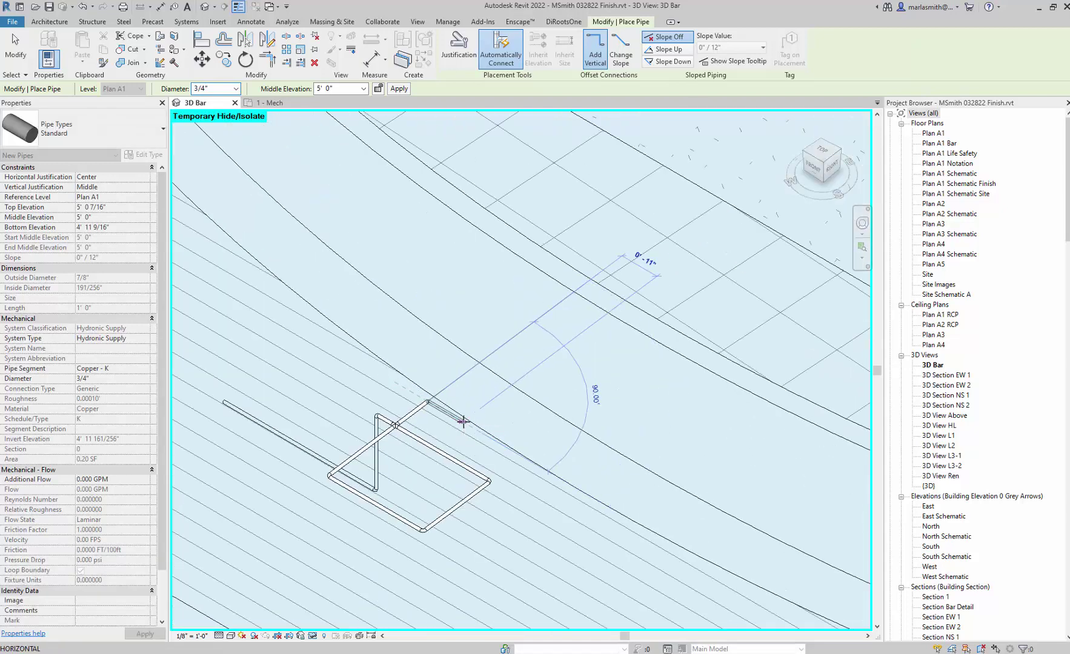
click(432, 445)
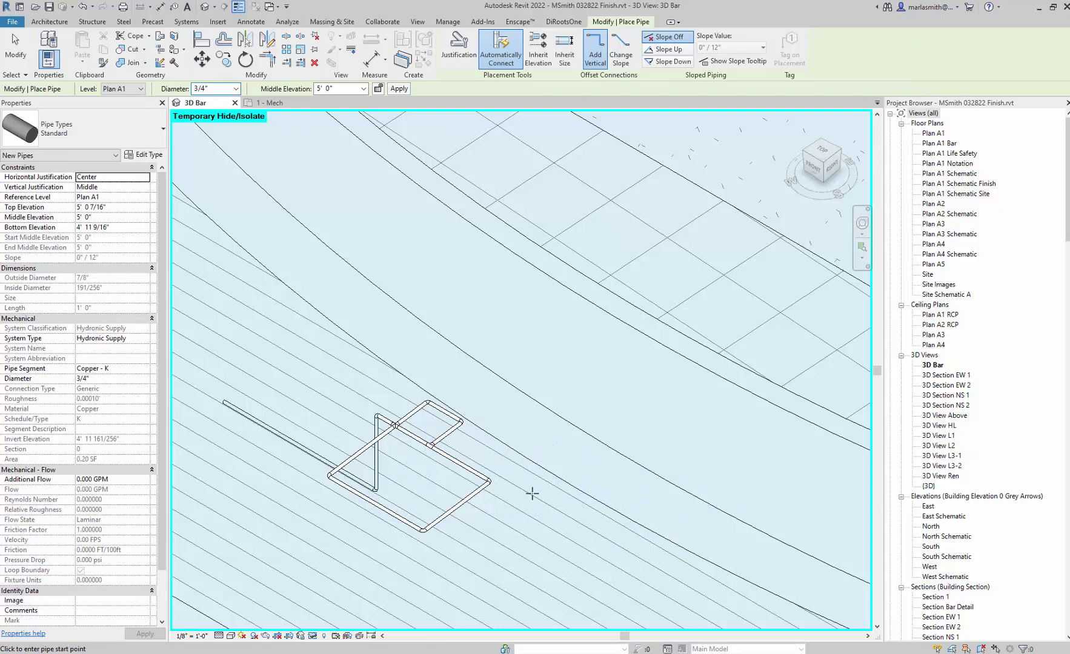
scroll(533, 494, down, 2)
Switch the 3D Bar view to the Realistic visual style and select the loop's lower-left pipe
key(Escape)
key(Escape)
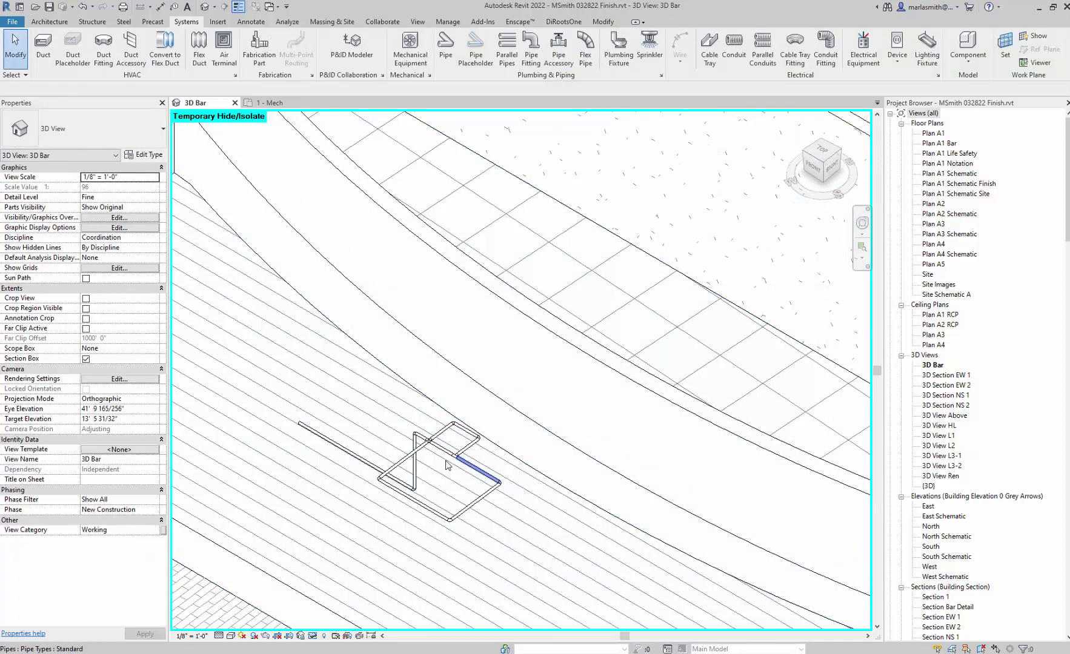
click(231, 636)
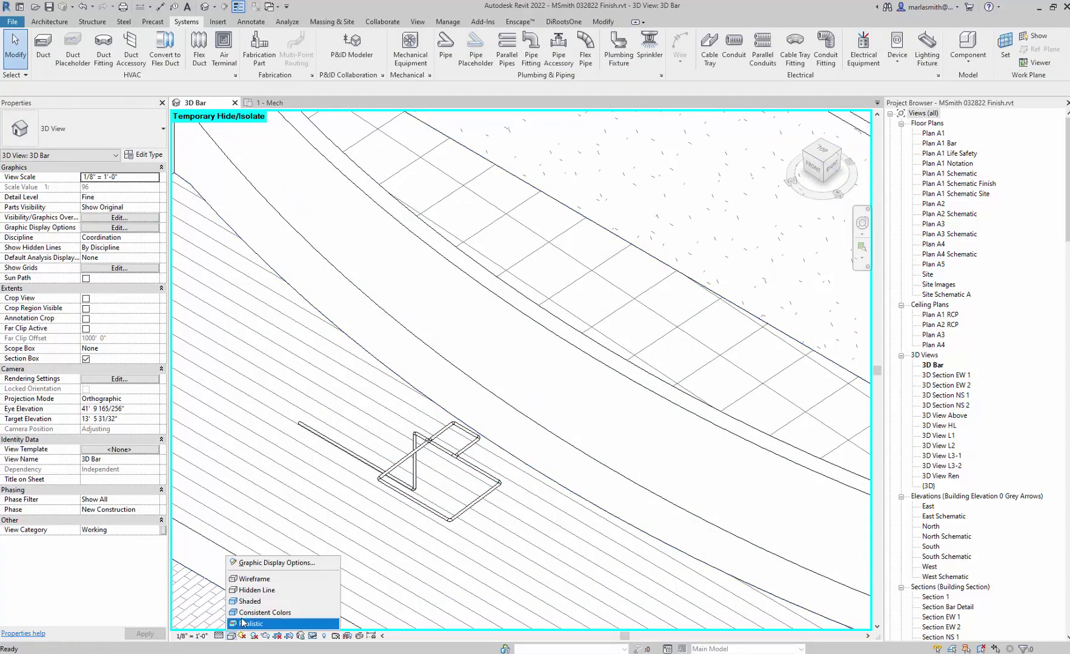
click(245, 623)
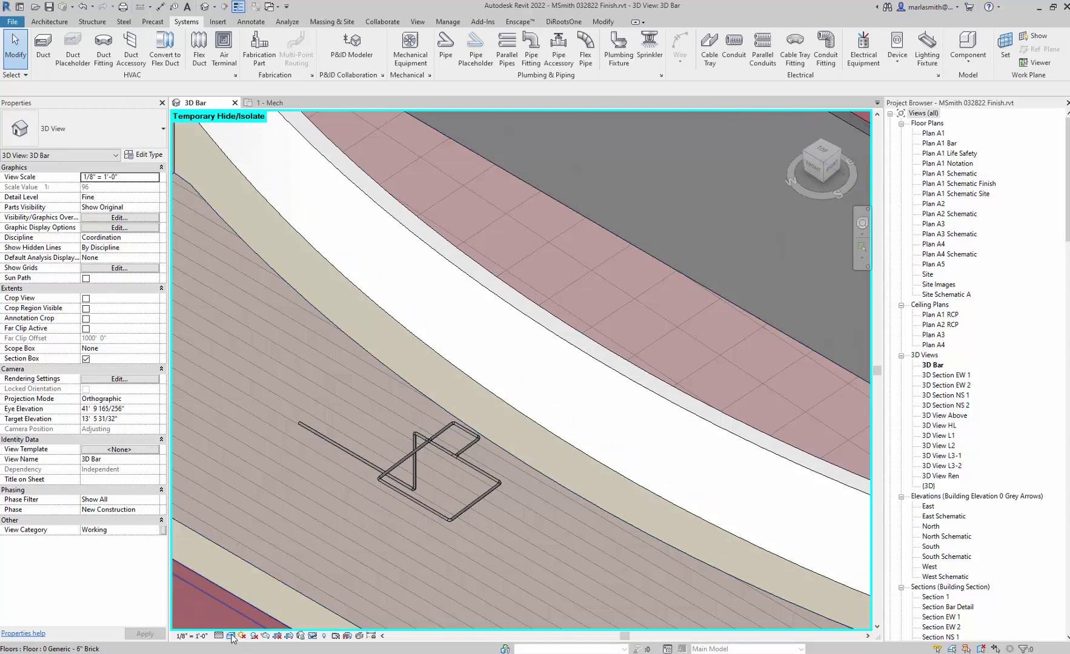
click(231, 637)
click(244, 618)
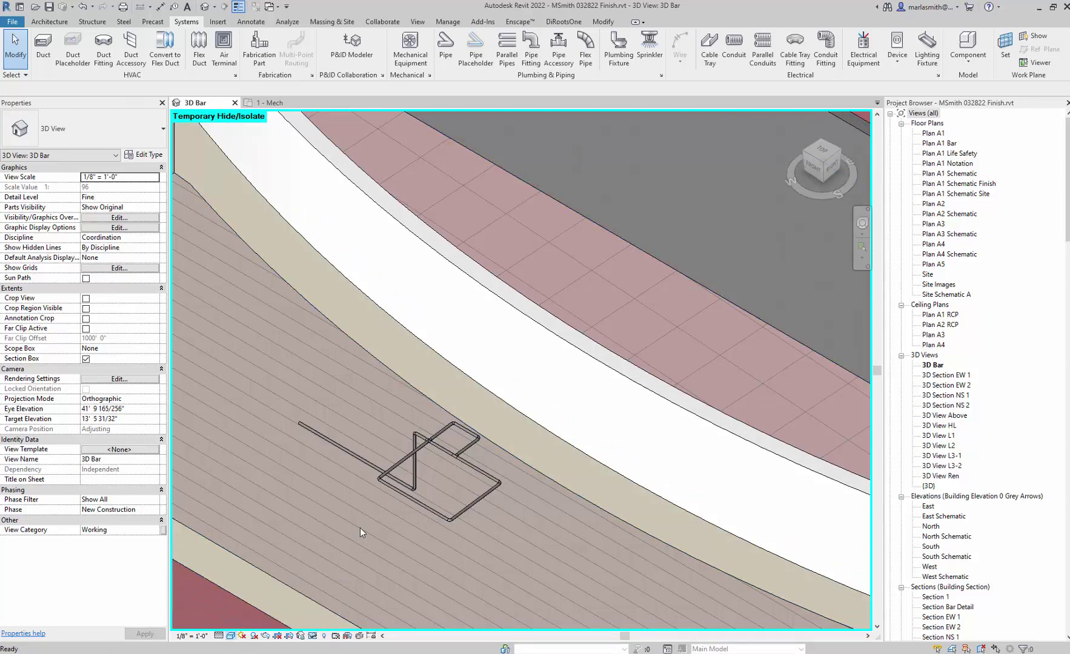
scroll(381, 507, up, 5)
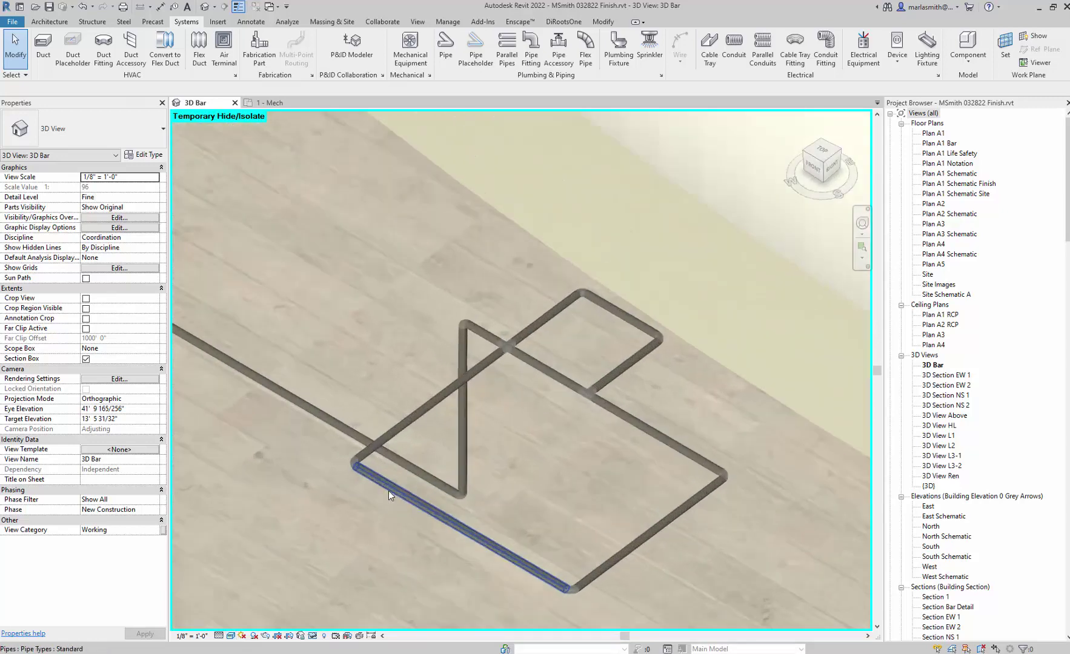
click(389, 491)
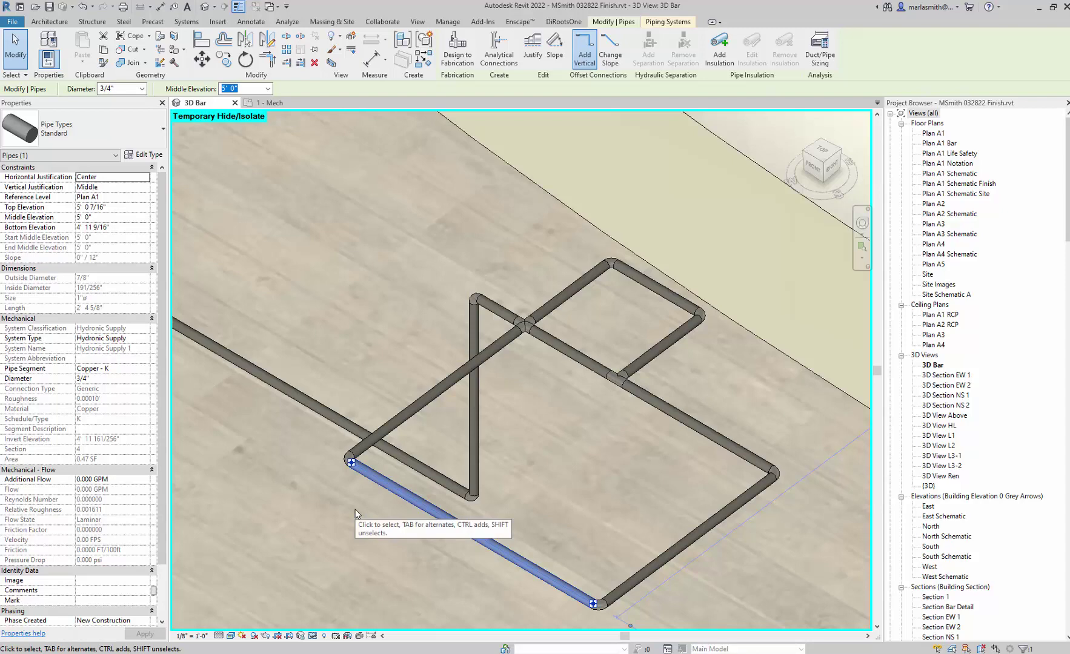
In the Standard pipe type's routing preferences, change the segment from Copper - K to Copper - L, keeping Tee junctions
click(143, 154)
click(661, 199)
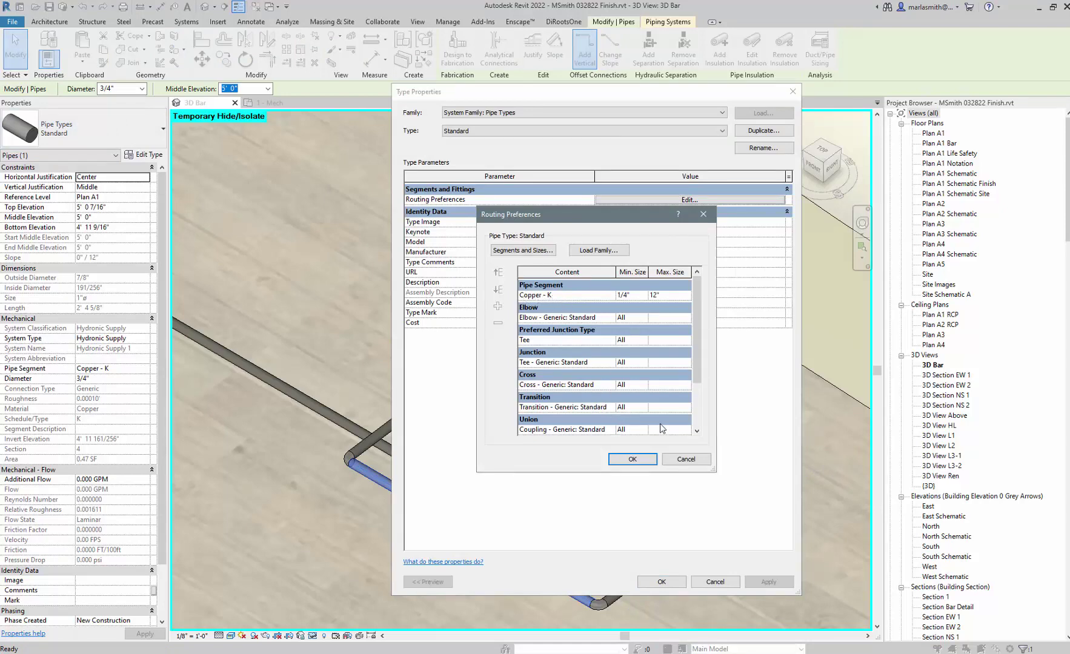
click(588, 295)
click(610, 295)
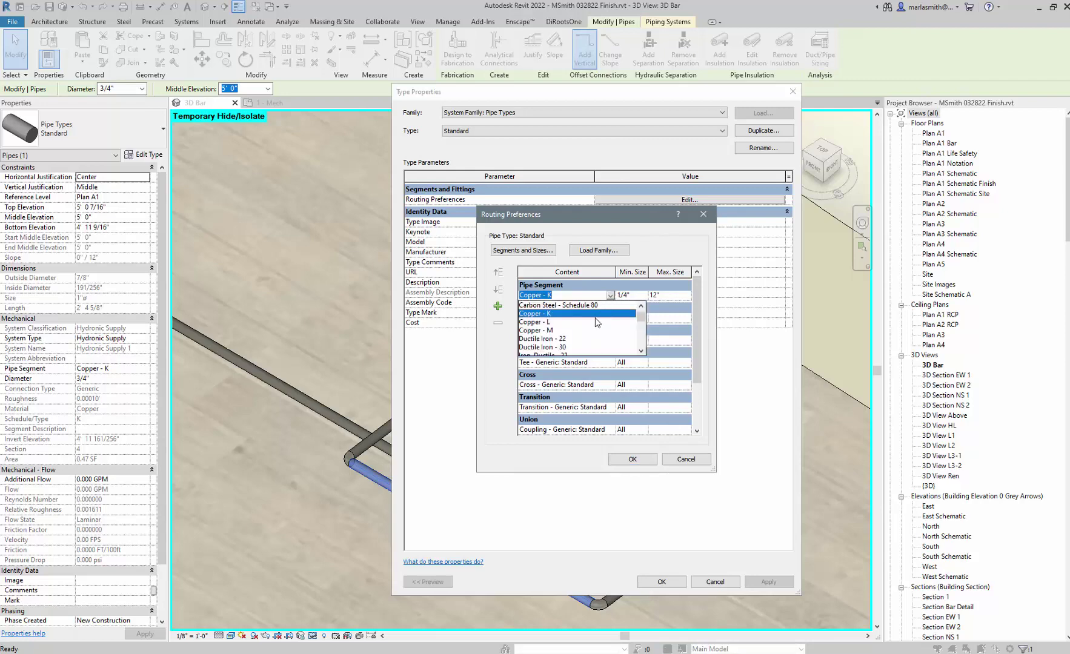
click(549, 322)
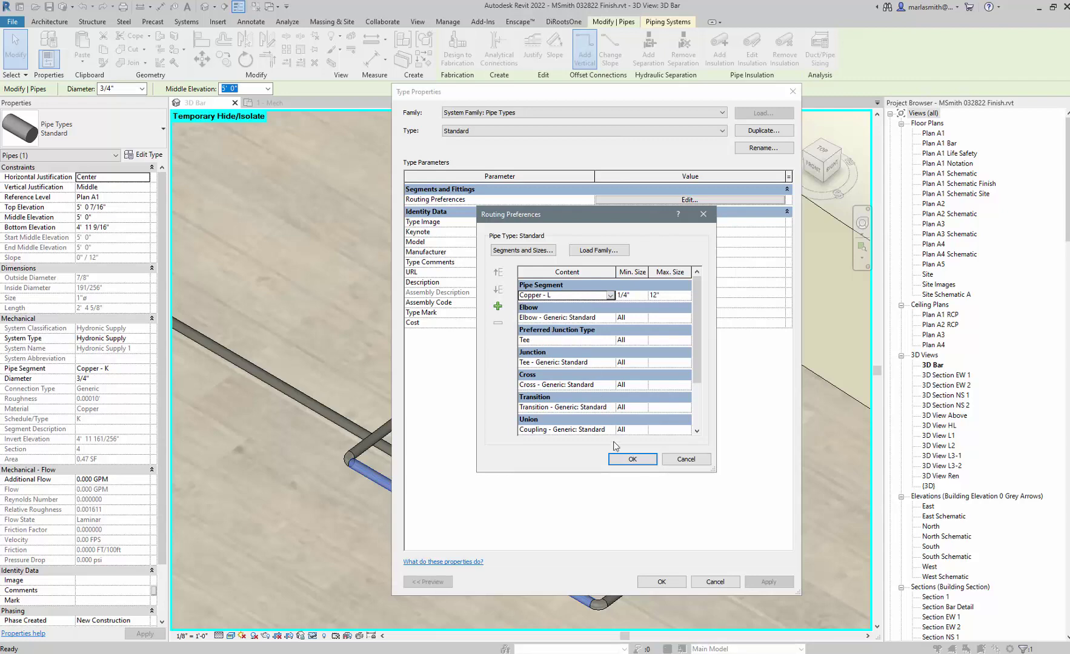
click(612, 341)
click(596, 356)
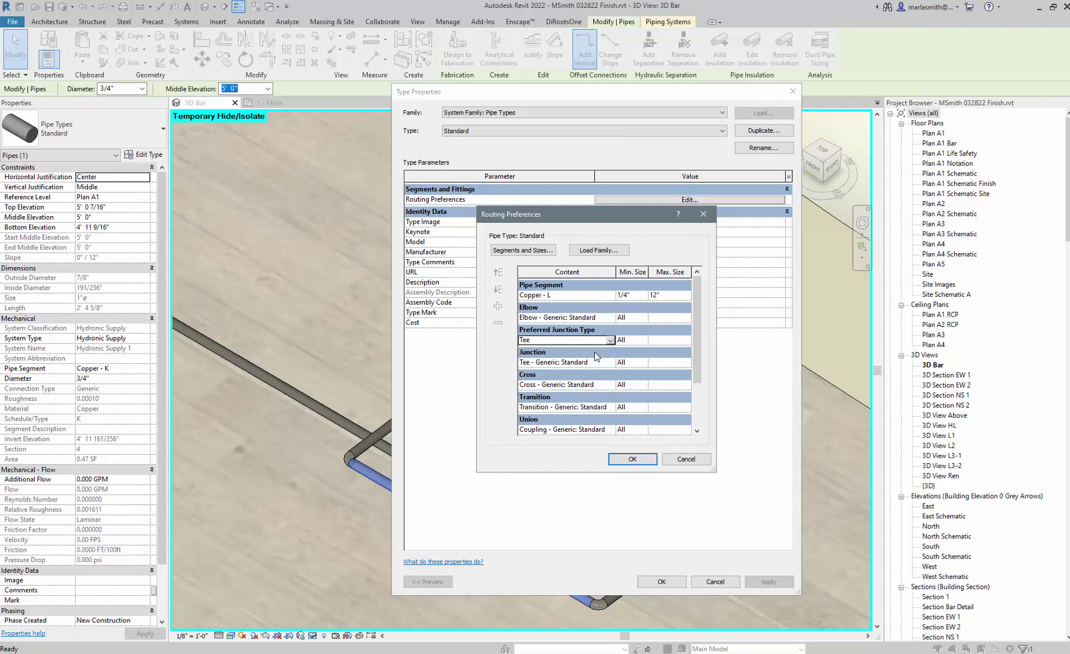
click(632, 469)
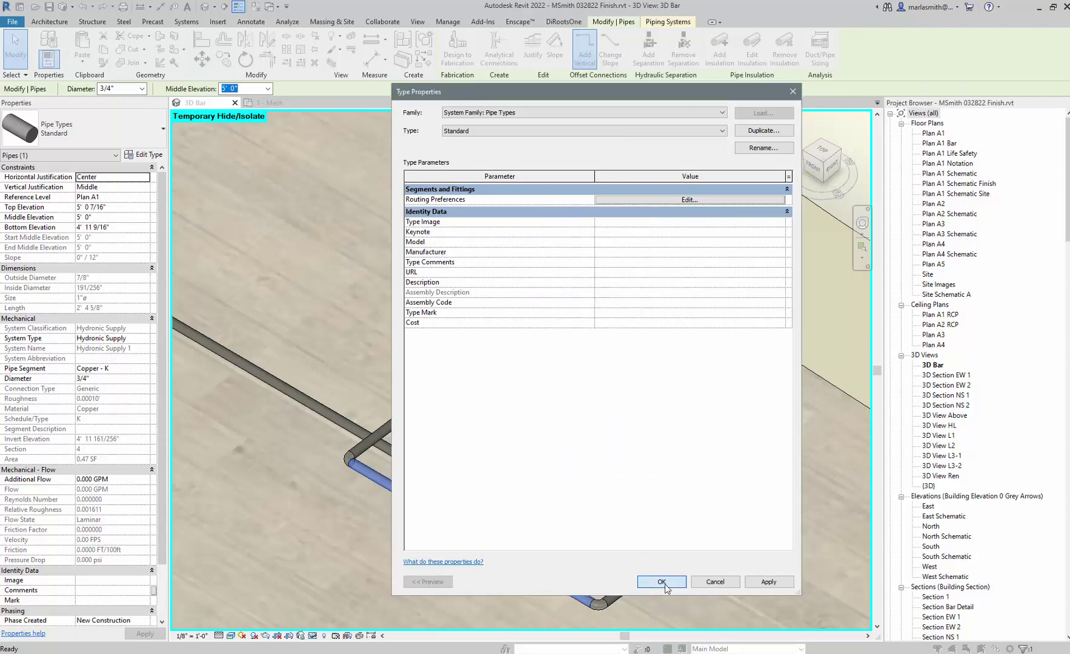
click(661, 582)
Select a pipe in the loop to check the change, then clear the selection
click(407, 373)
click(386, 492)
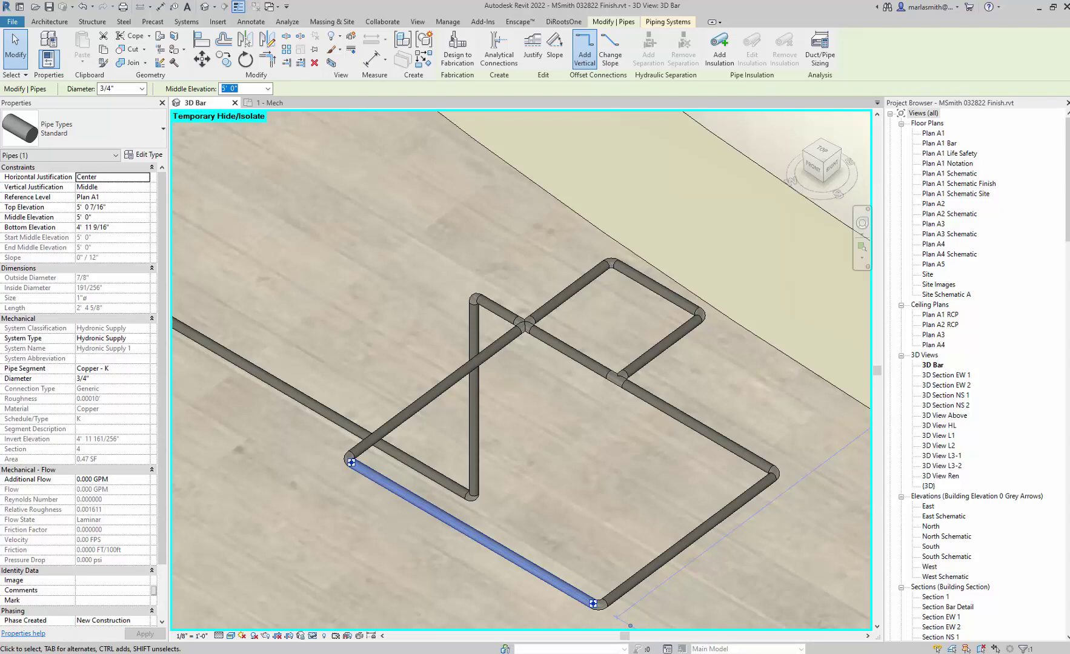
key(Escape)
scroll(776, 465, up, 5)
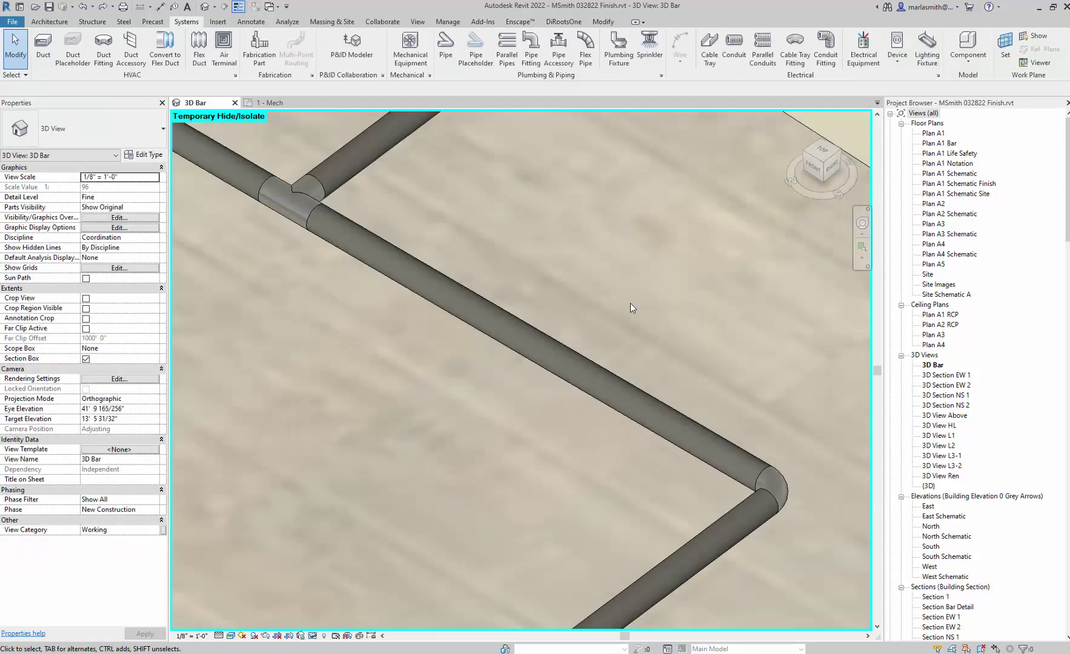
scroll(451, 330, down, 3)
scroll(454, 328, up, 2)
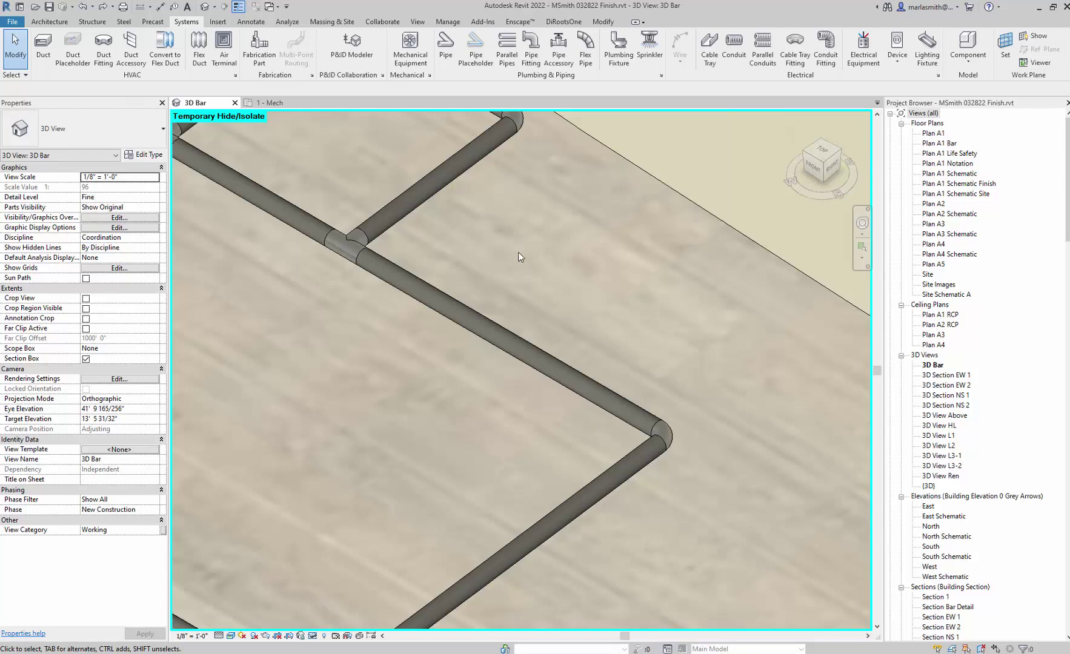
Search materials for copper and replace the Copper material's appearance with the library Copper - Satin
click(448, 22)
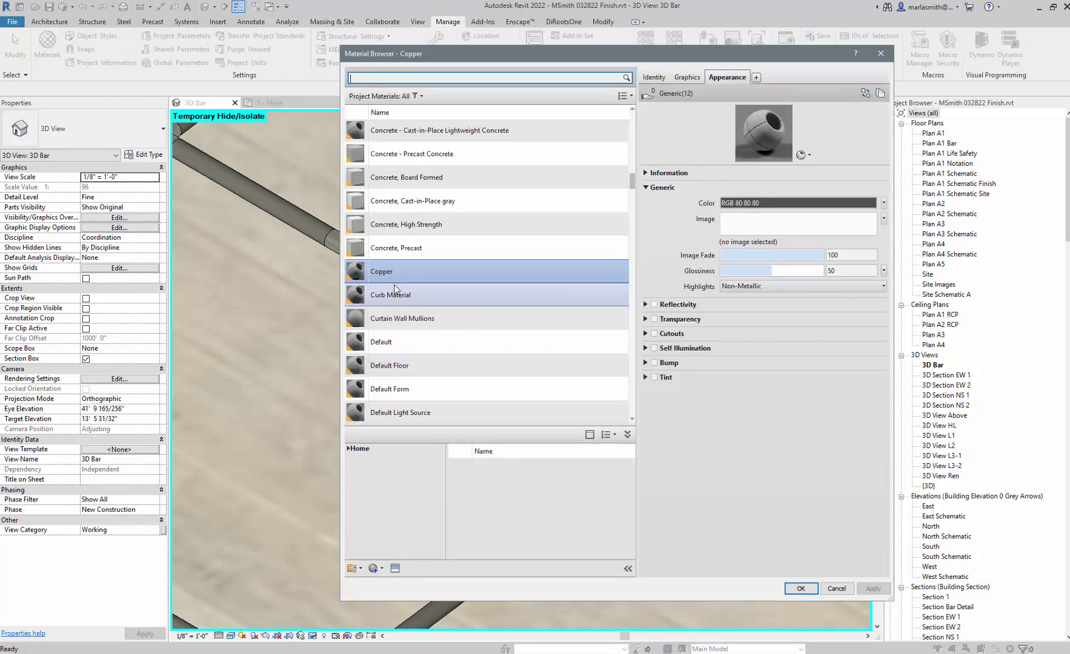
click(688, 78)
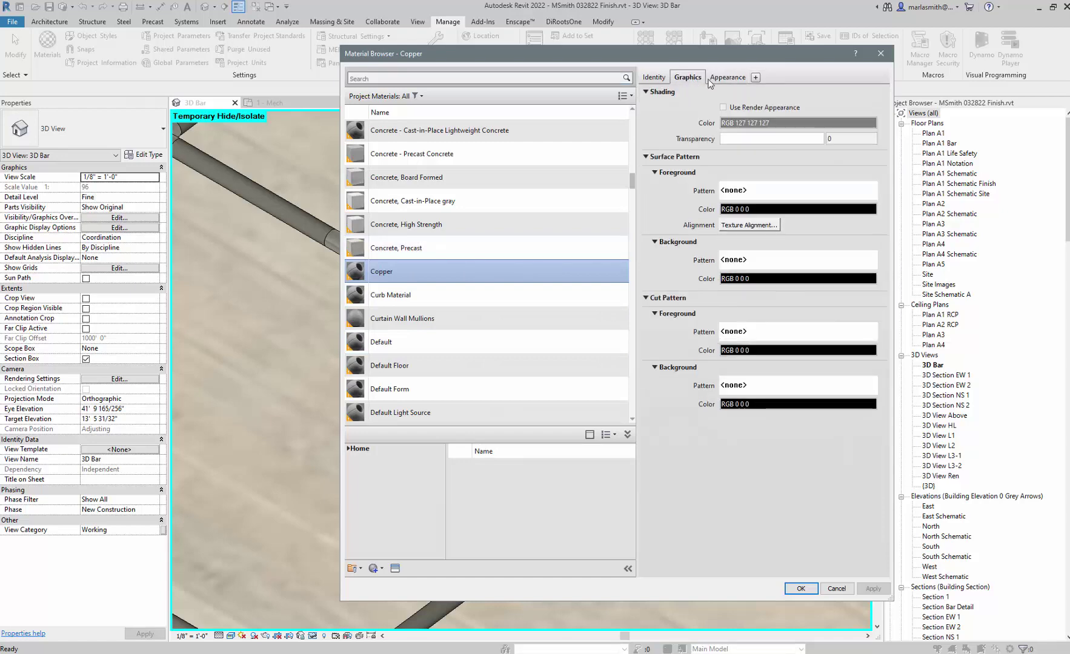
click(730, 77)
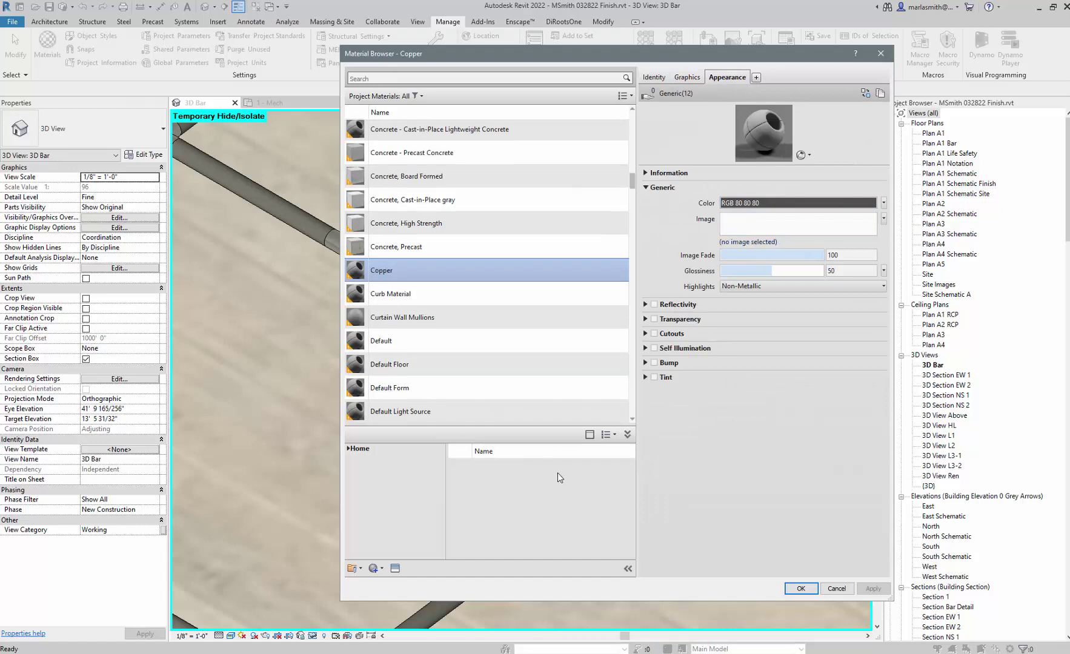
click(431, 78)
text(copper)
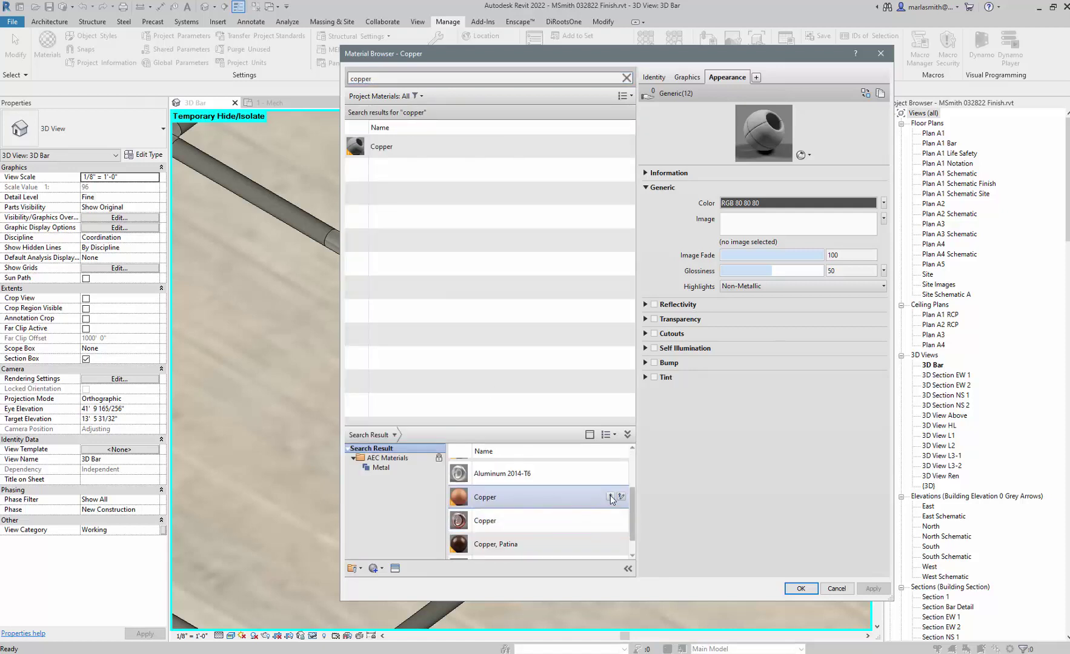
mouse_move(630, 493)
mouse_down()
mouse_move(630, 516)
mouse_move(623, 495)
mouse_up()
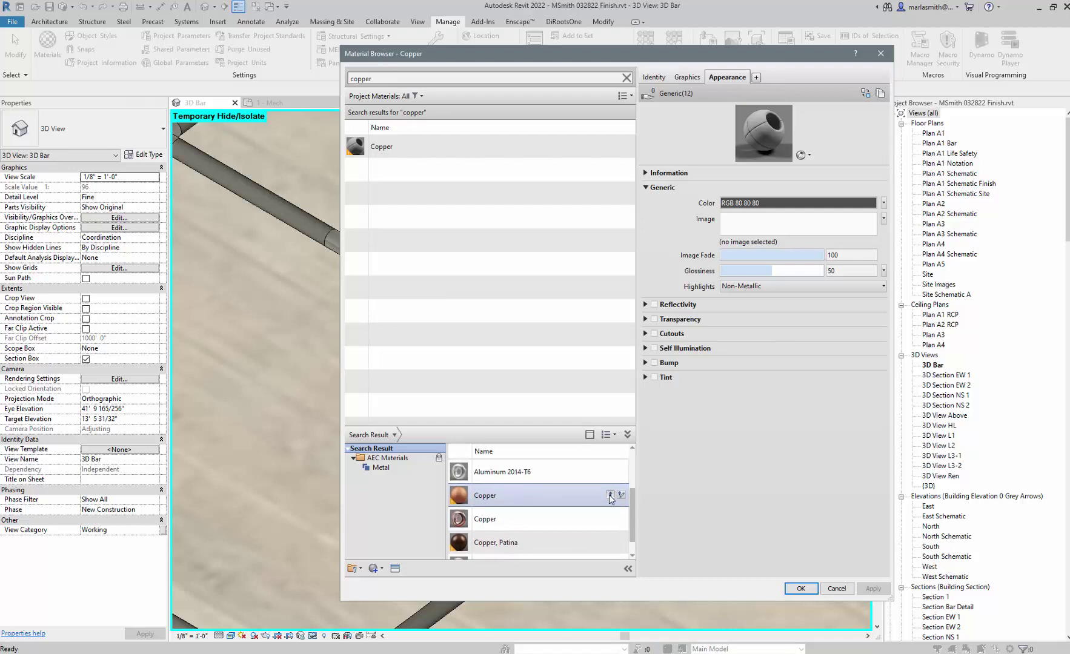
click(610, 496)
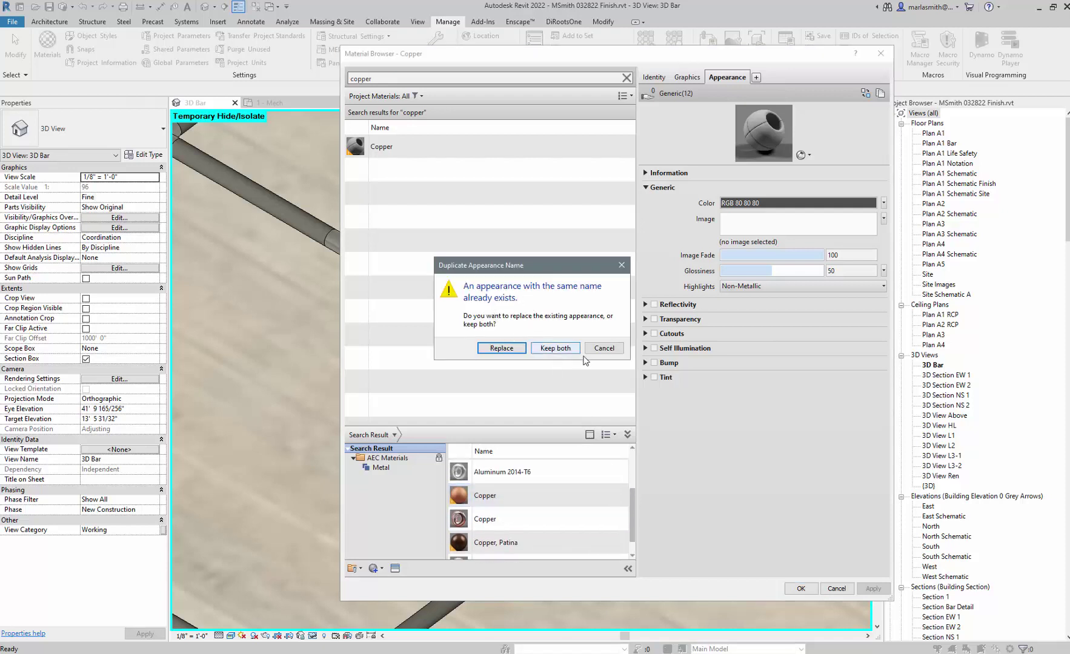
click(501, 349)
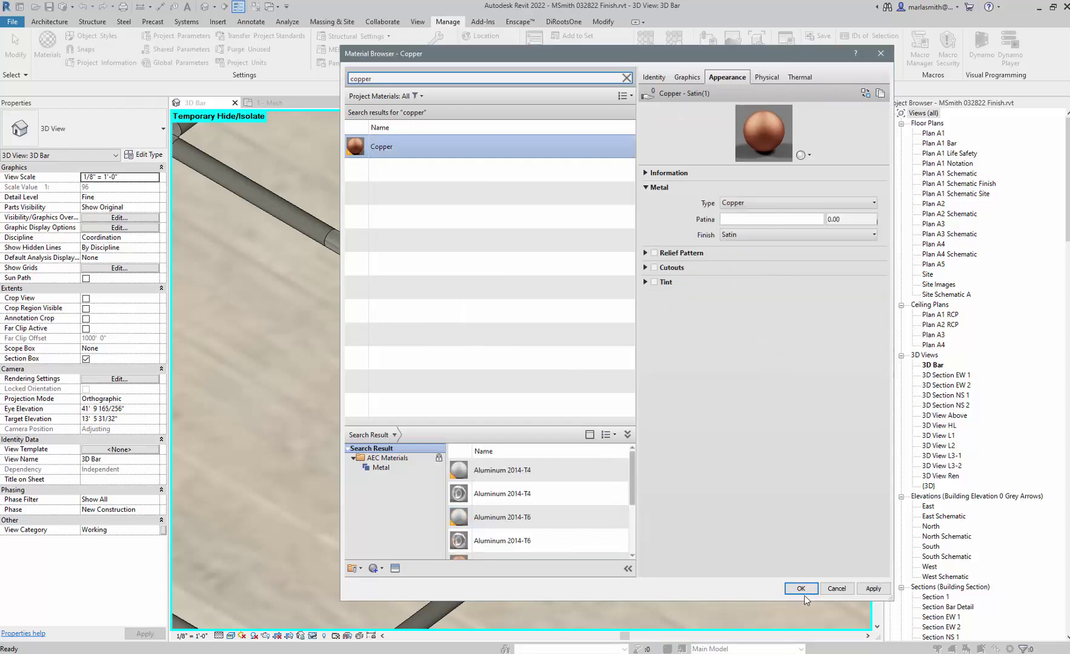
click(800, 589)
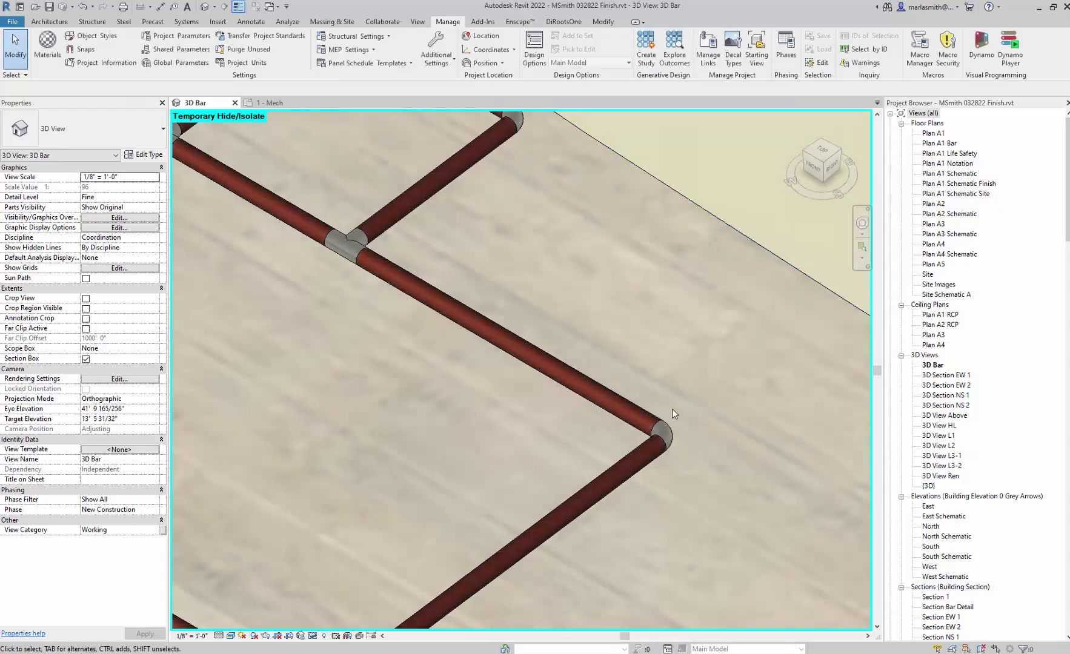
Edit the elbow family and associate the sweep's material with a new 'elbow mat' parameter
click(673, 432)
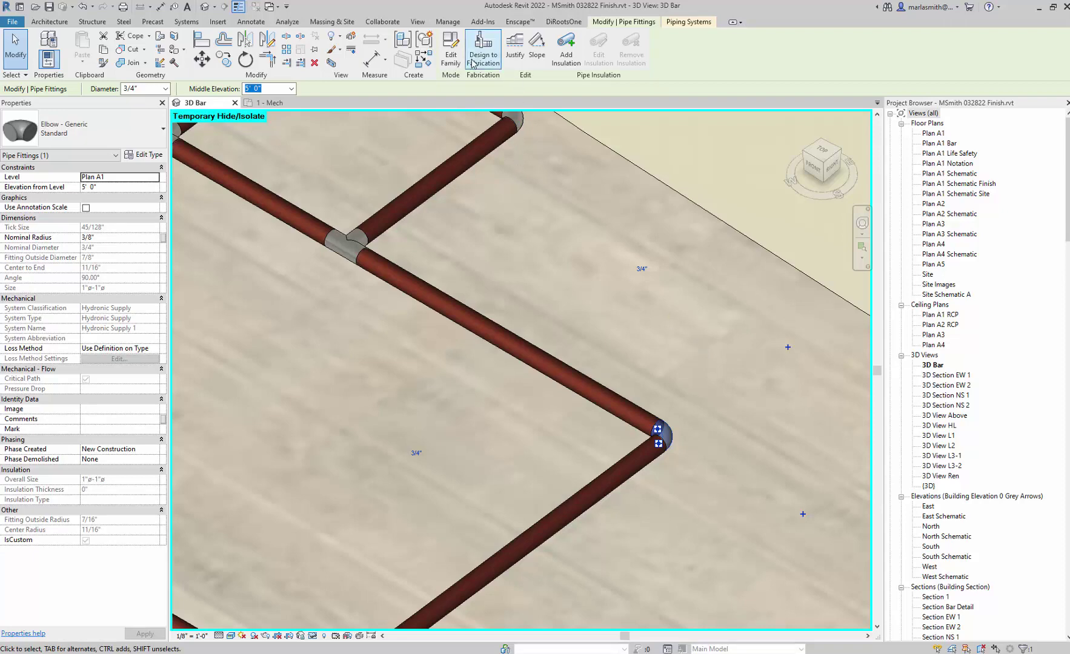
click(451, 47)
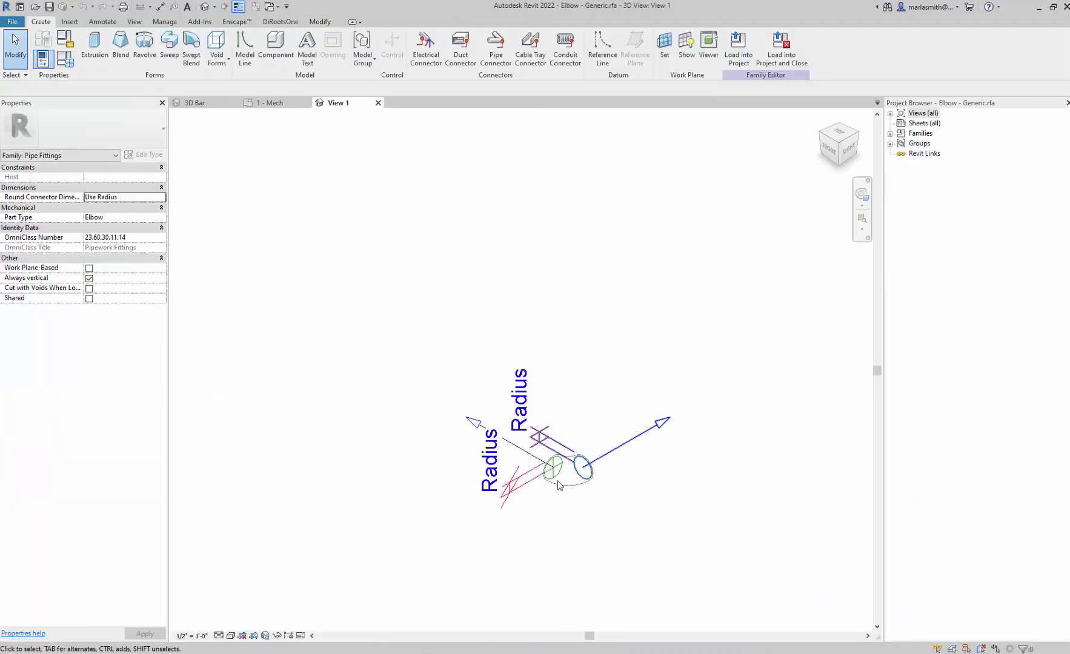
click(570, 492)
click(163, 208)
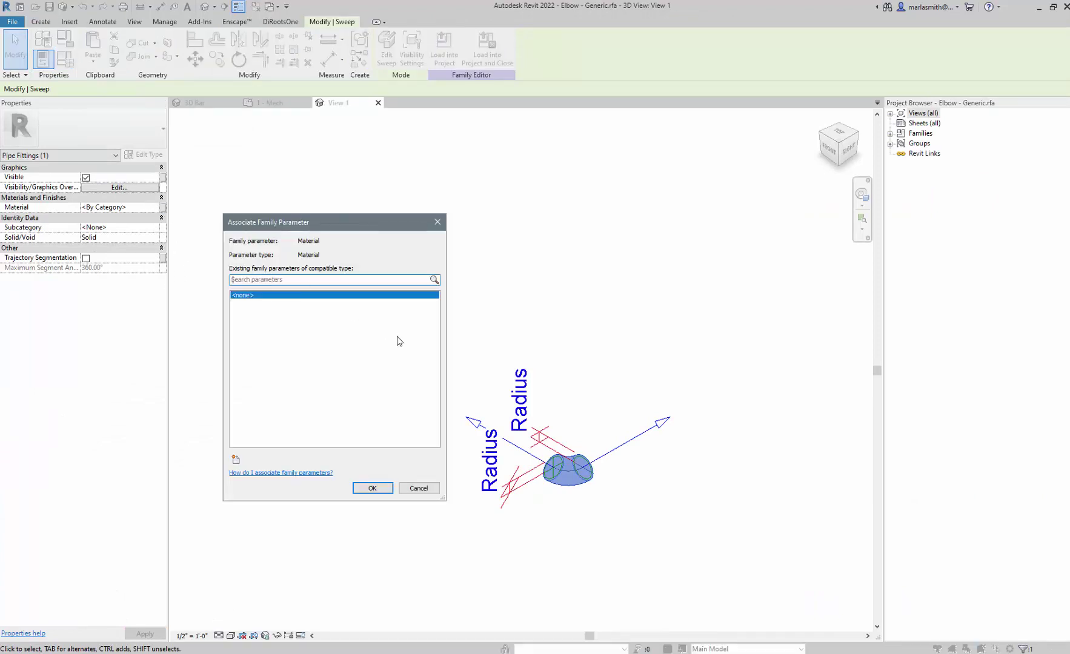
click(237, 460)
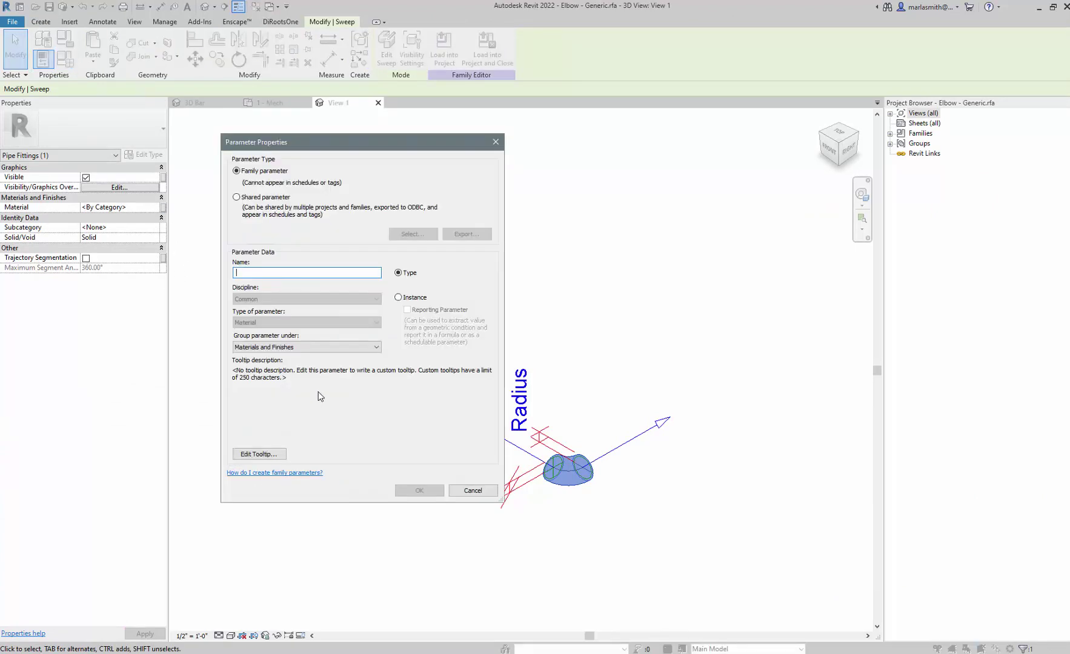
text(elbow mat)
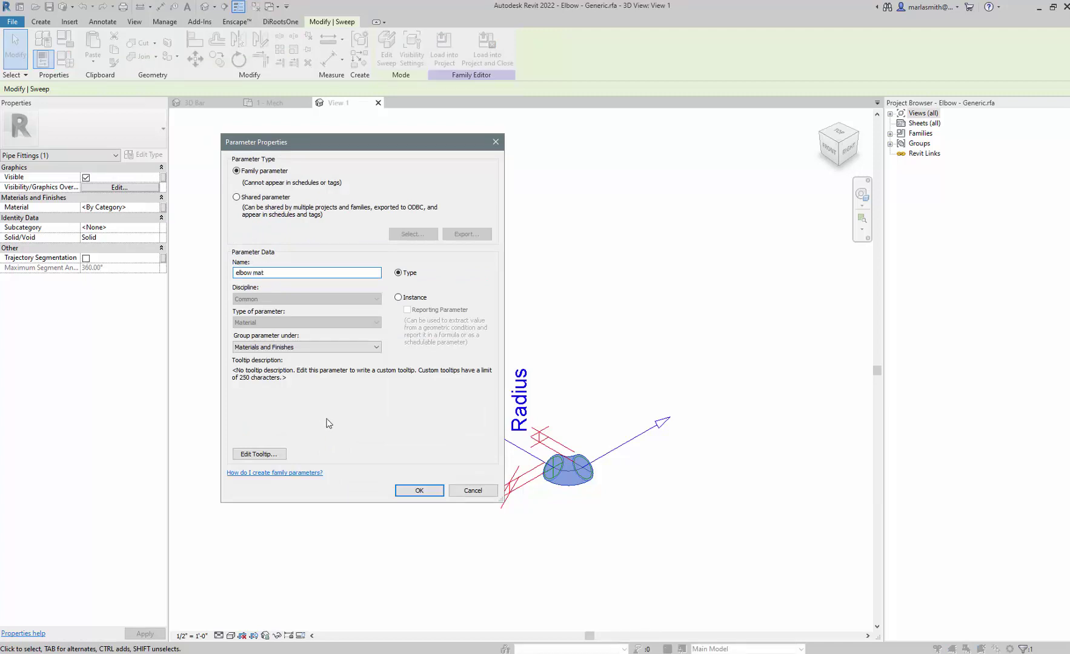
click(420, 490)
click(373, 490)
Load the edited elbow family into MSmith 032822 Finish.rvt
click(444, 48)
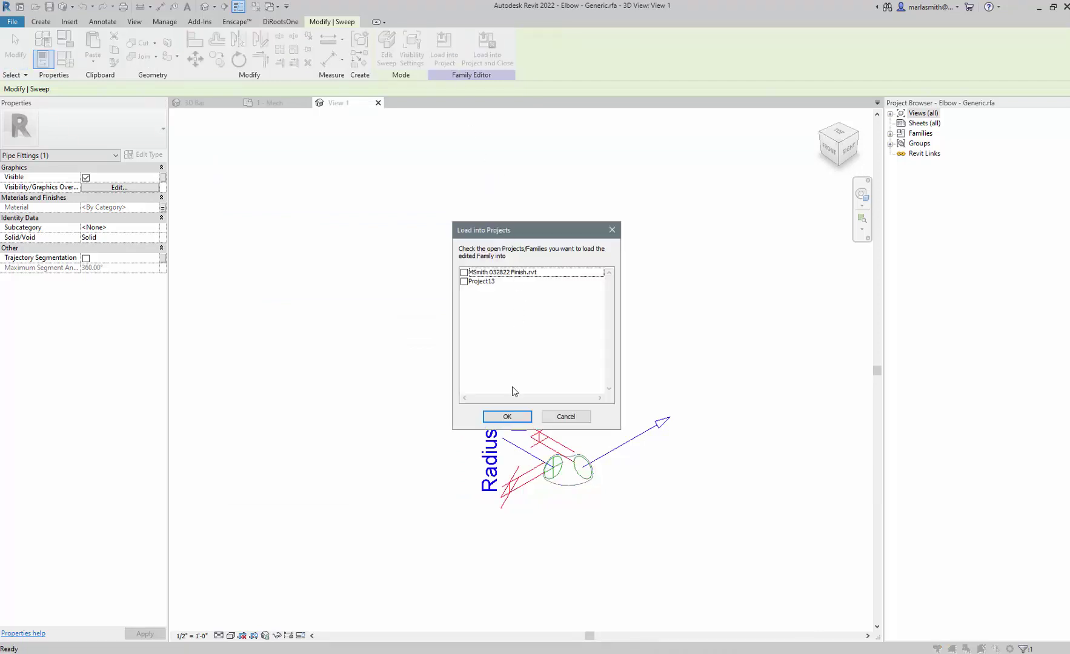
click(465, 282)
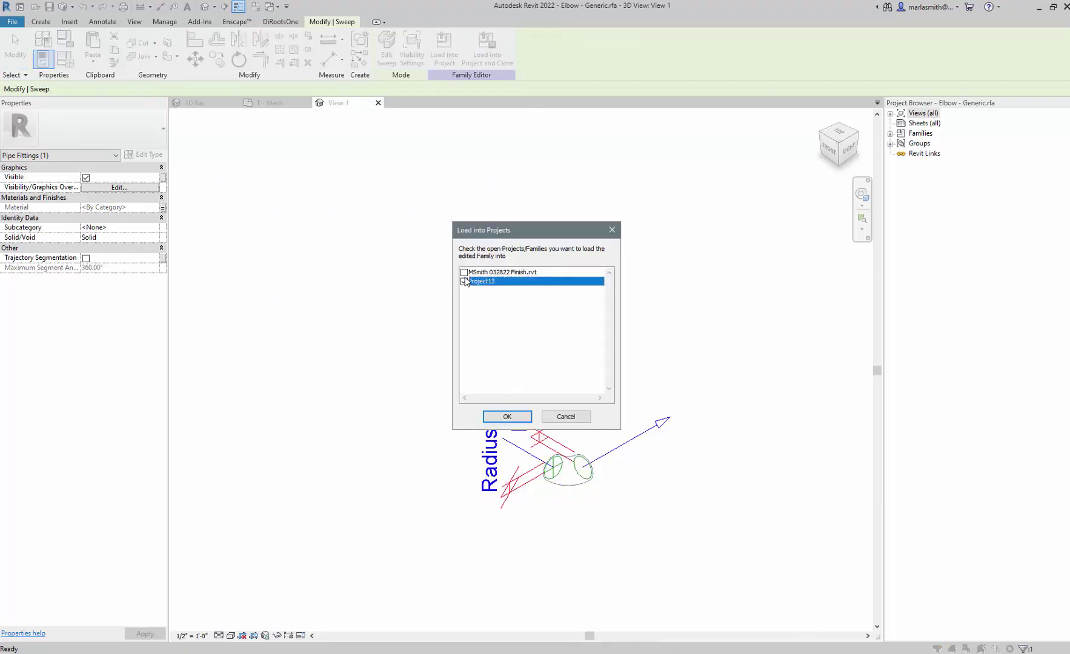
click(464, 272)
click(508, 417)
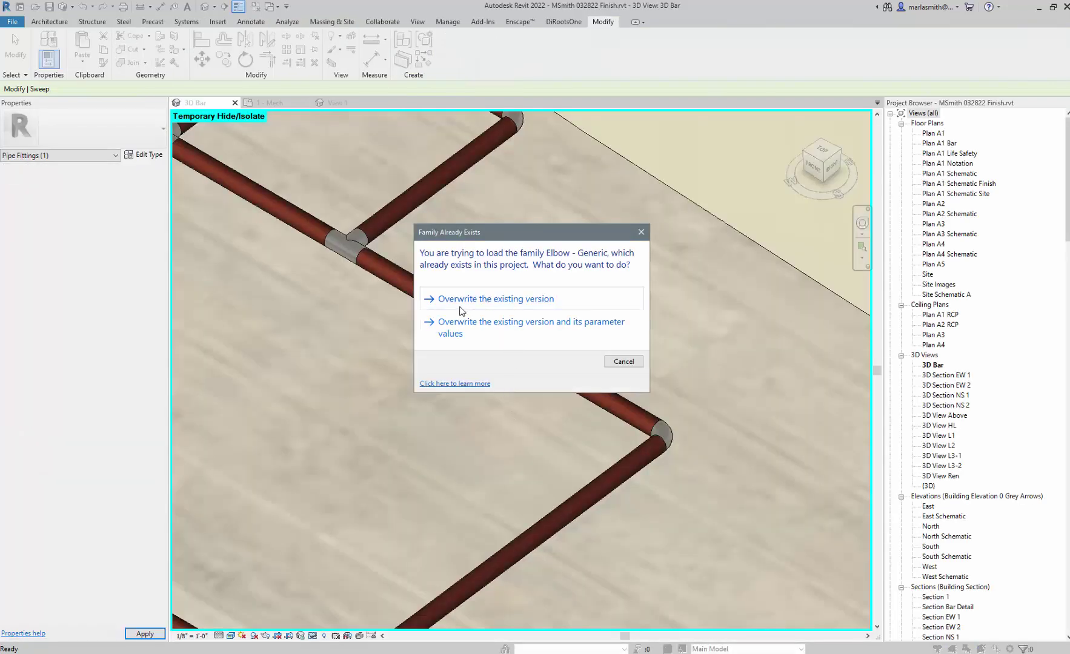
Overwrite the existing elbow family and select an elbow in the pipe run
click(458, 300)
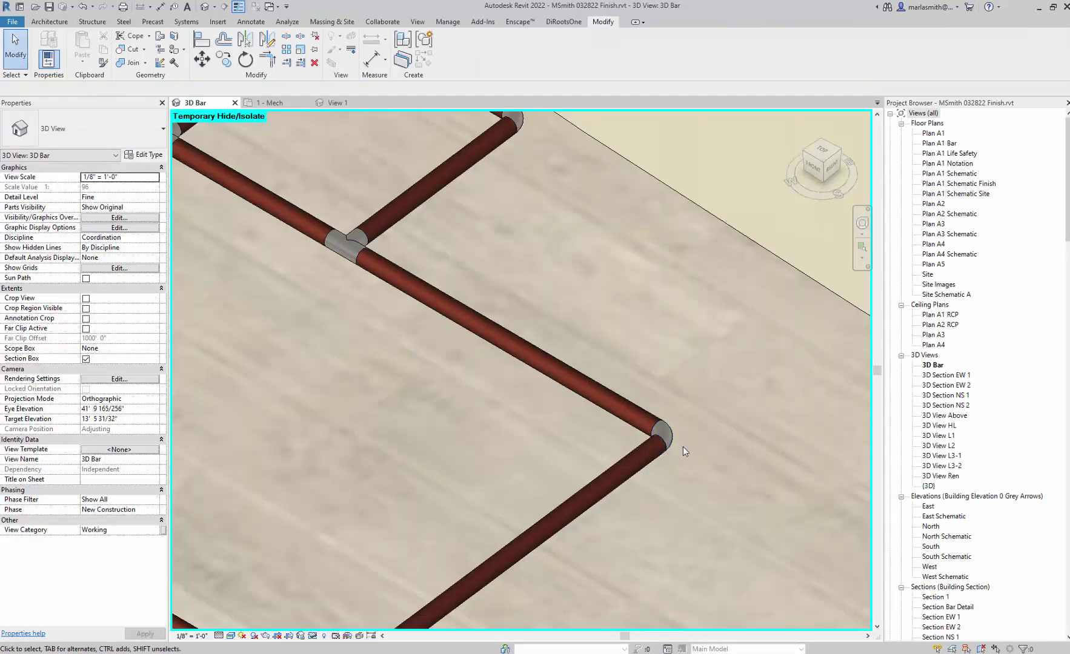
click(669, 435)
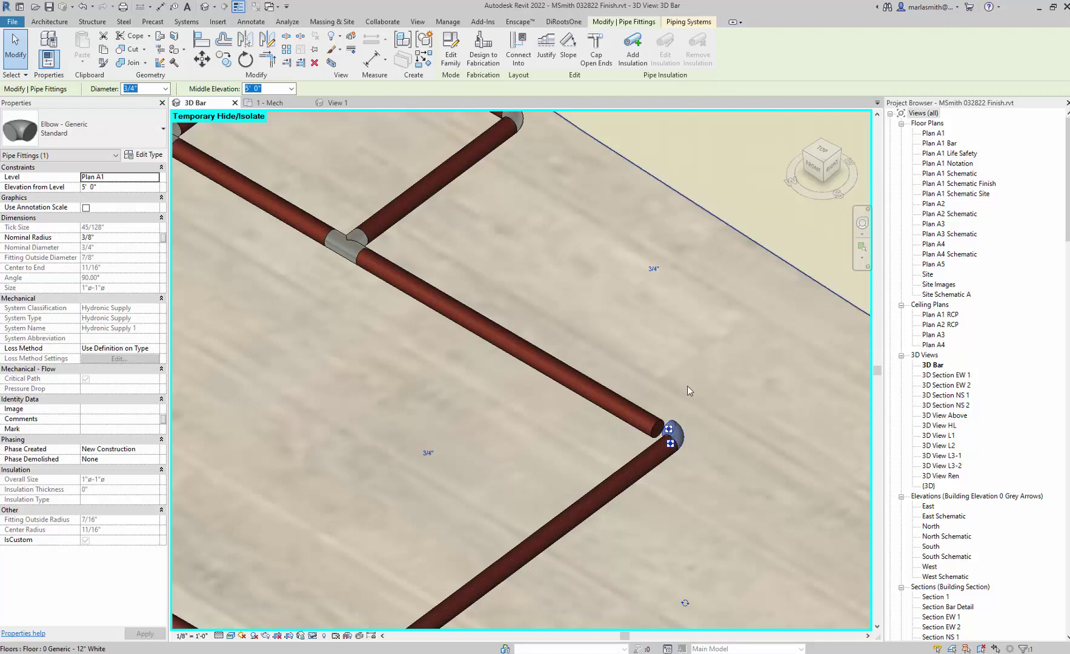
click(661, 435)
Set the Elbow - Generic Standard type's elbow mat parameter to Copper
click(143, 154)
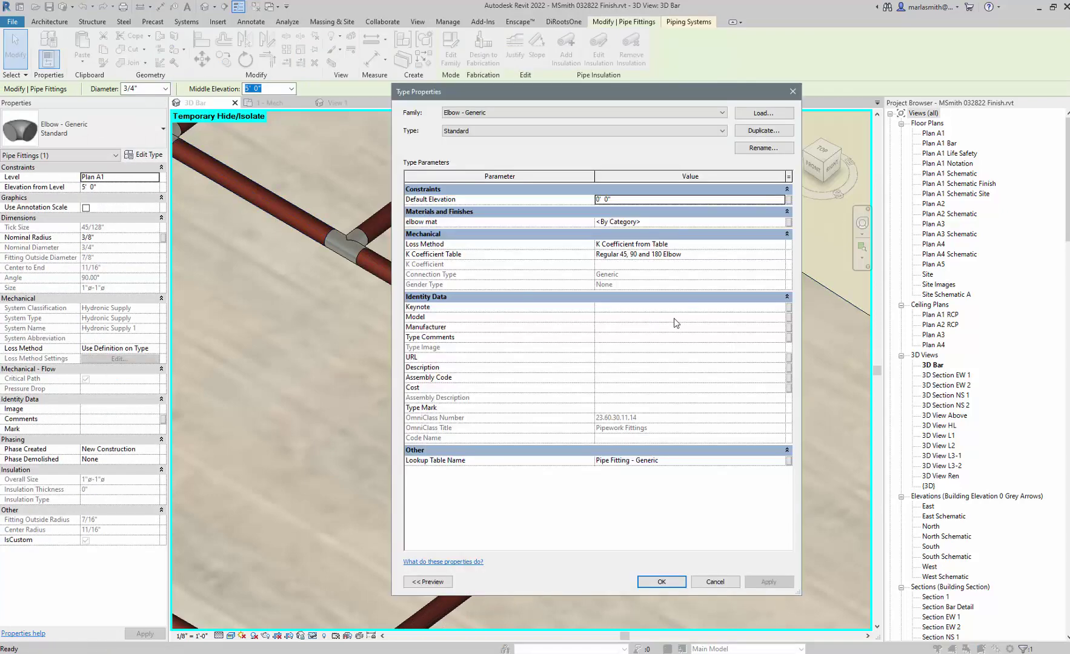
click(782, 222)
click(787, 222)
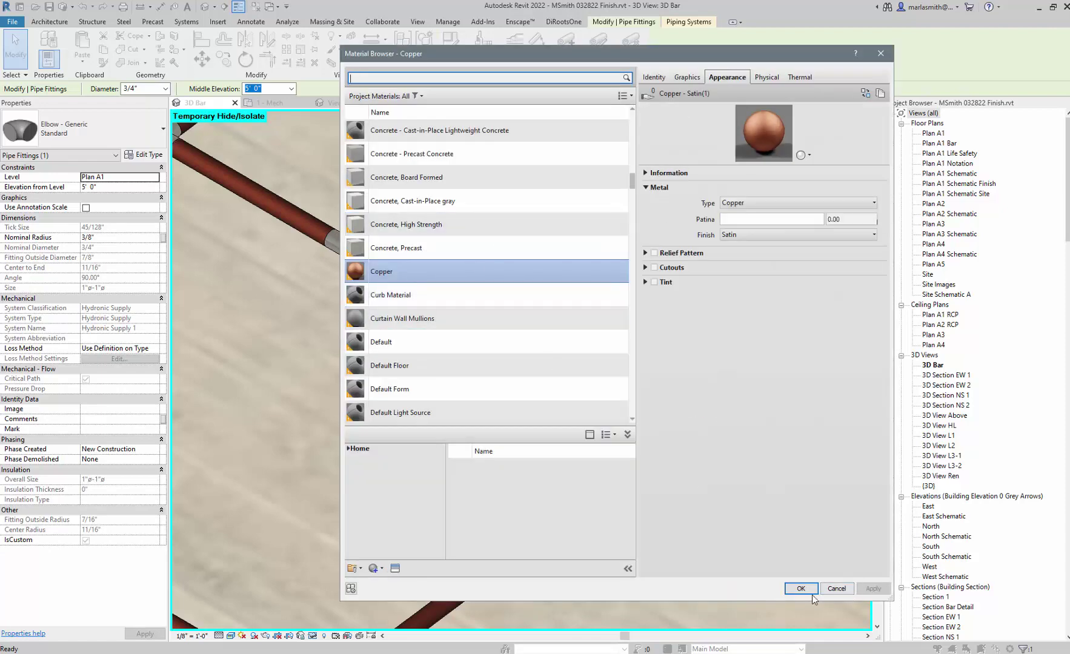
click(799, 587)
click(662, 582)
Inspect the tee and cross fittings, zoom out over the full copper layout, and show the Systems tools
click(681, 379)
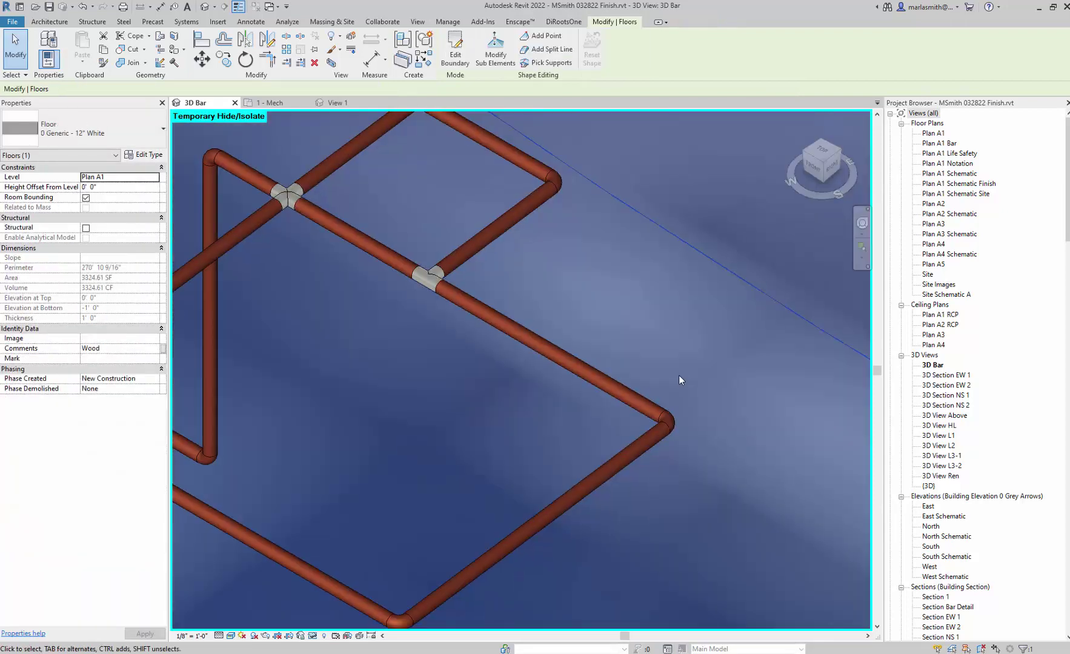
click(428, 278)
click(288, 195)
scroll(695, 373, down, 4)
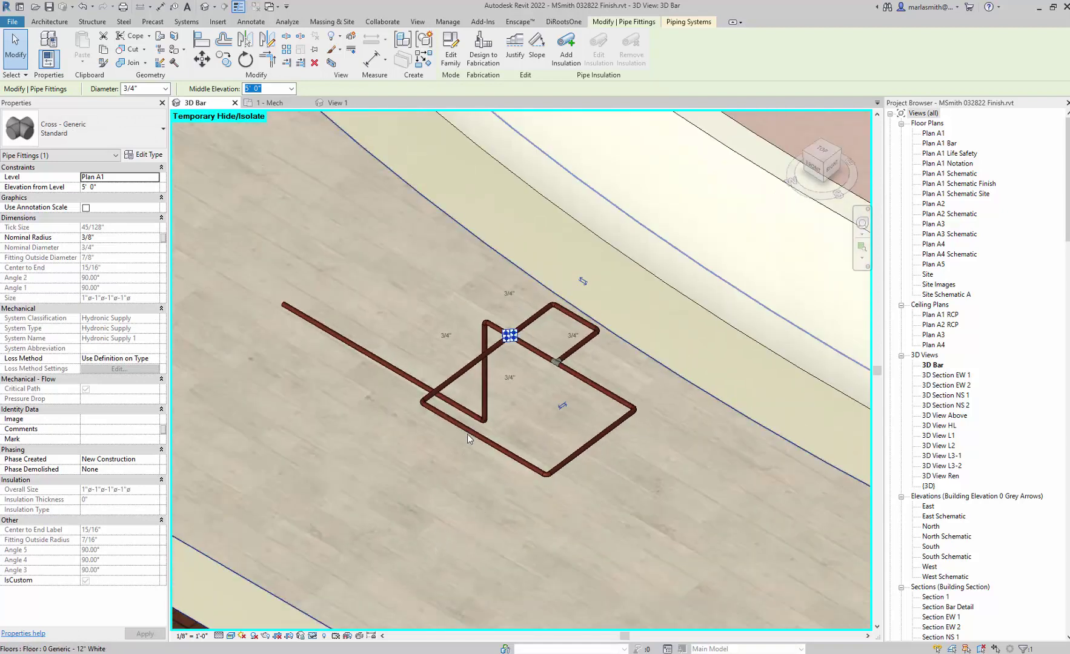
scroll(464, 445, down, 2)
key(Escape)
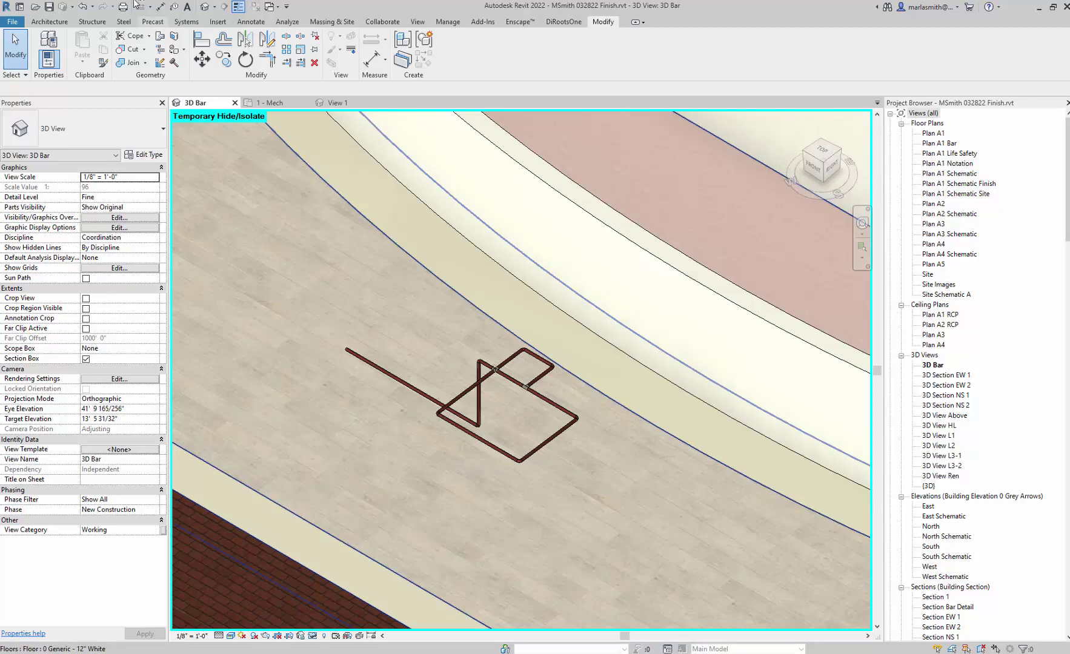
click(186, 21)
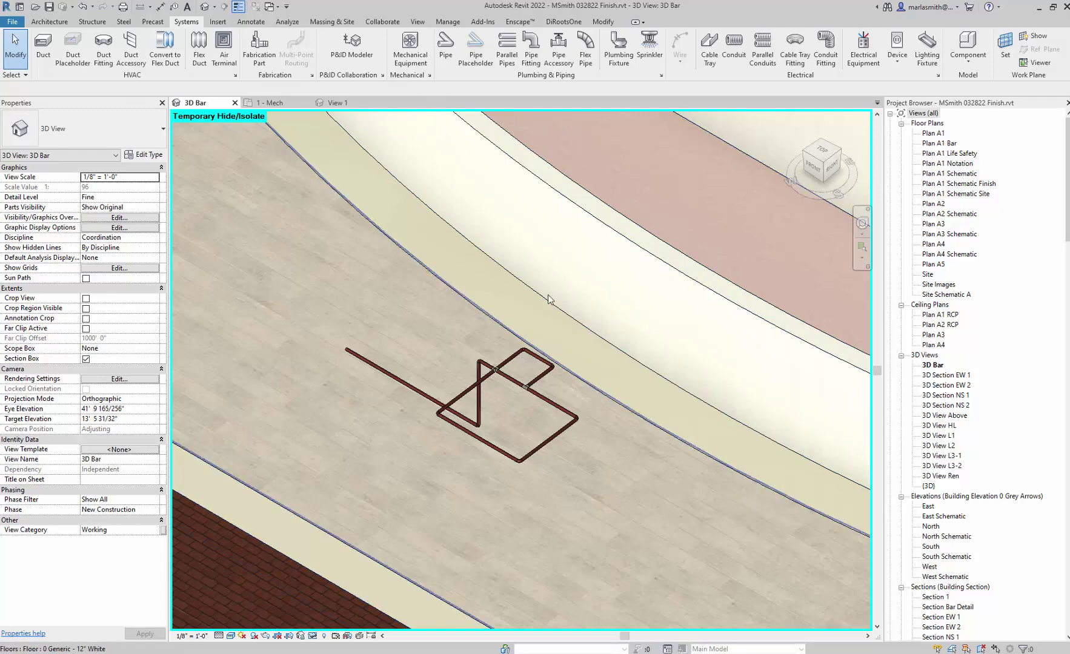
Start a flex pipe with a 3' 0" middle elevation and 3/4" diameter
click(587, 45)
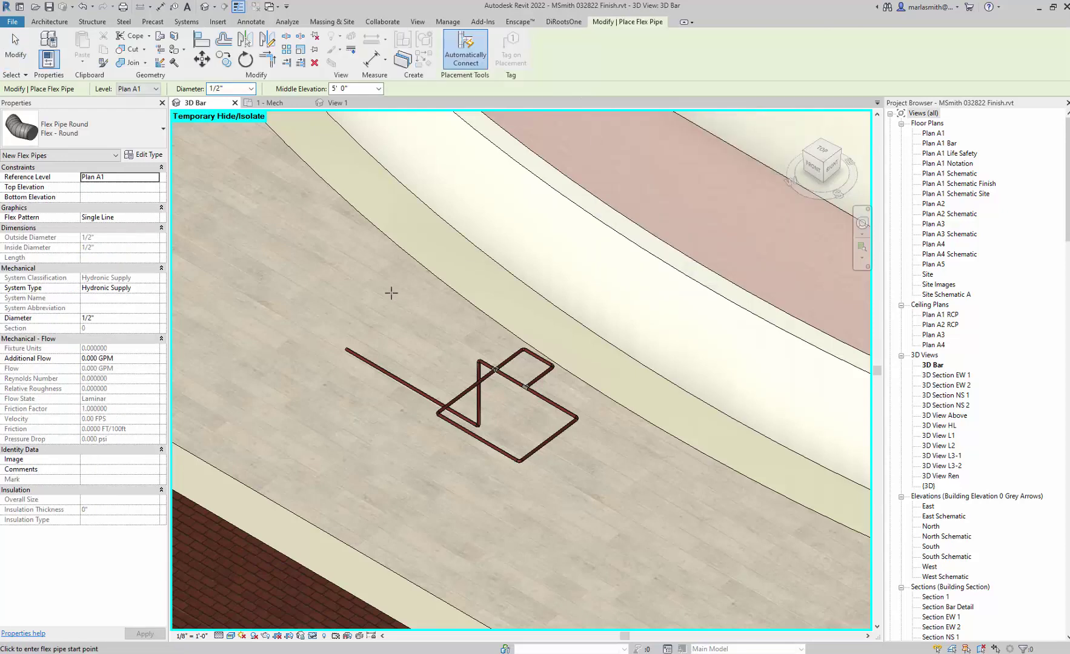
click(352, 89)
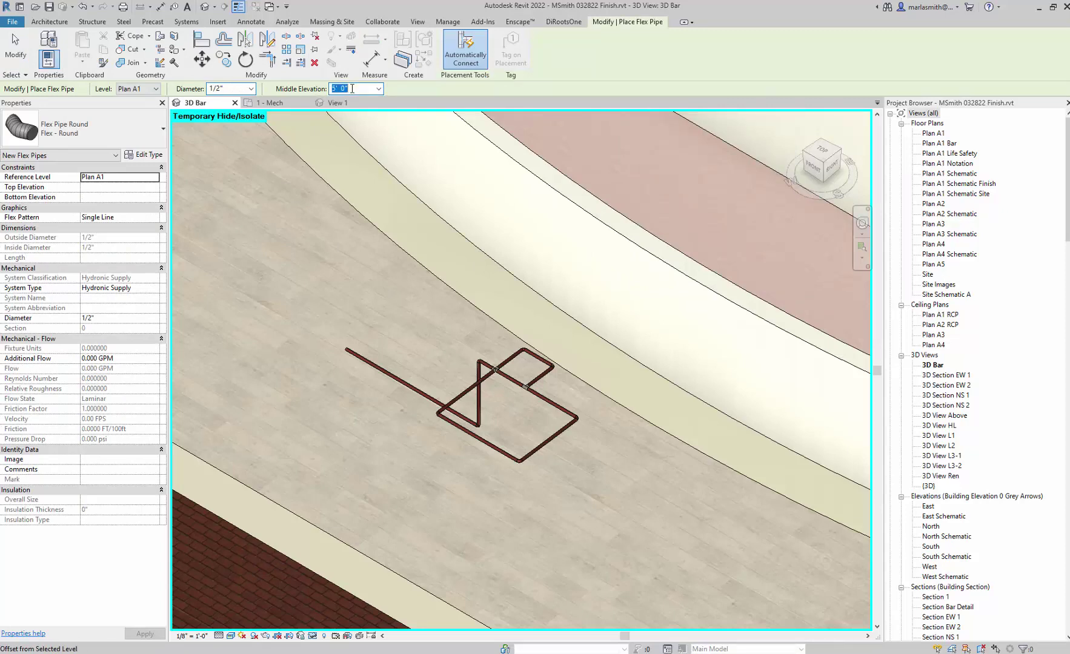
text(3)
key(Return)
click(251, 89)
click(239, 125)
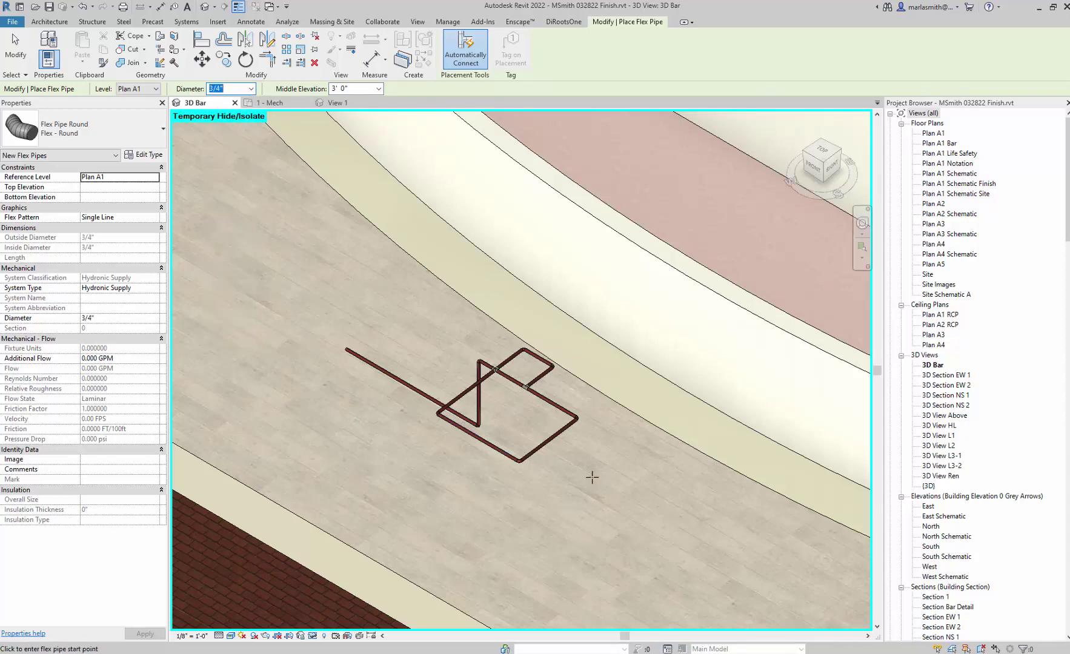
Draw the looping flex pipe on the floor beside the copper run and dismiss the stray load prompt
click(560, 460)
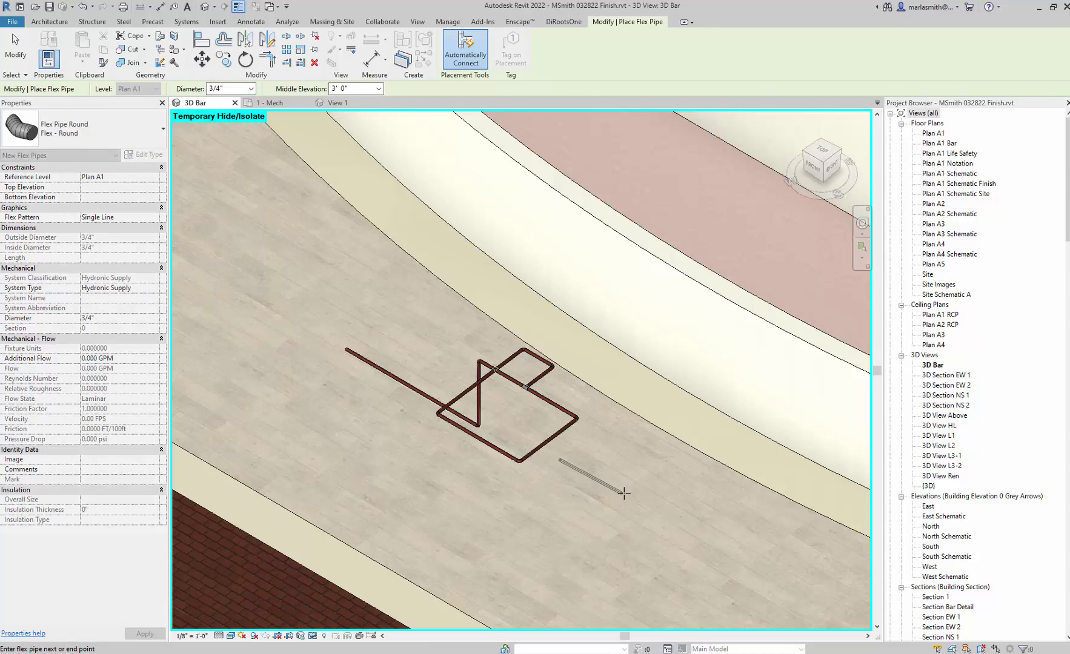
click(678, 535)
click(687, 566)
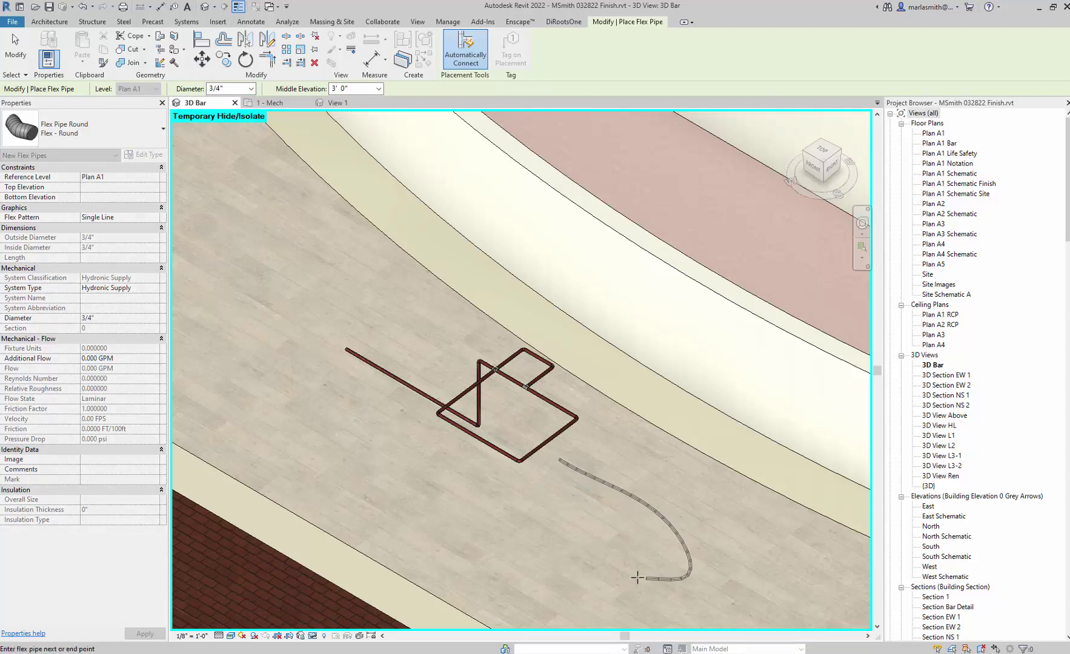
click(592, 516)
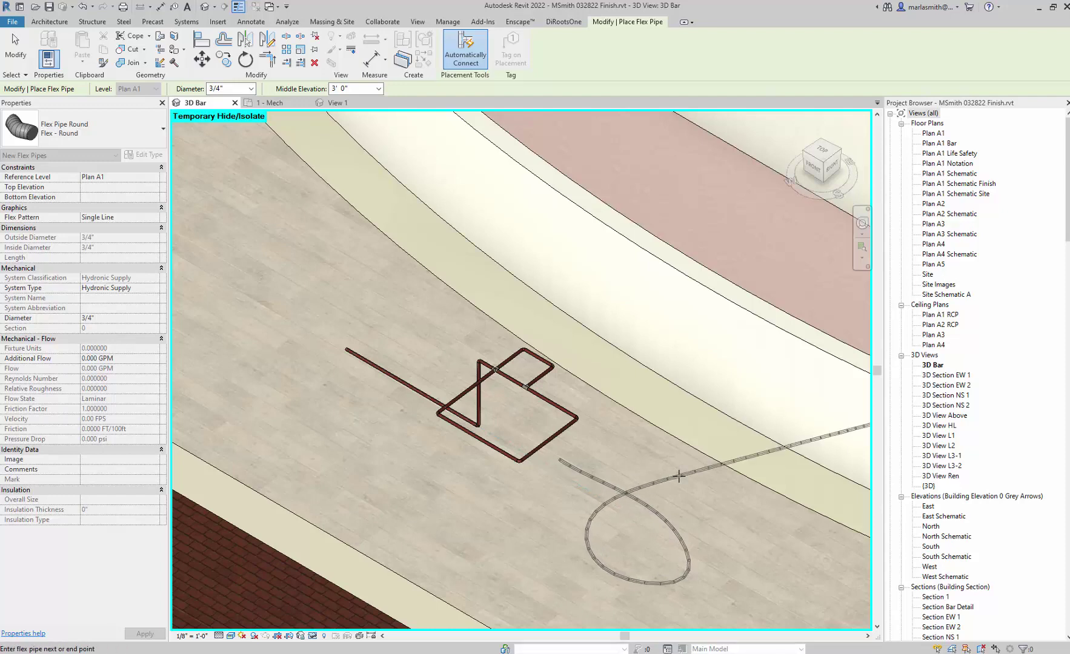
click(808, 566)
scroll(688, 445, down, 2)
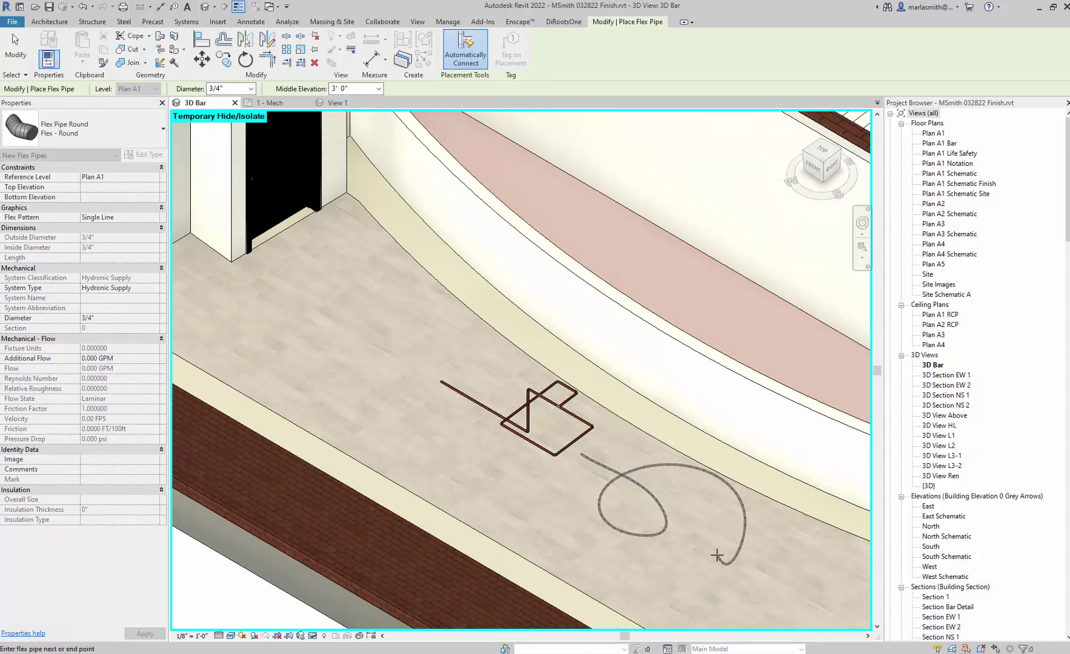
key(Escape)
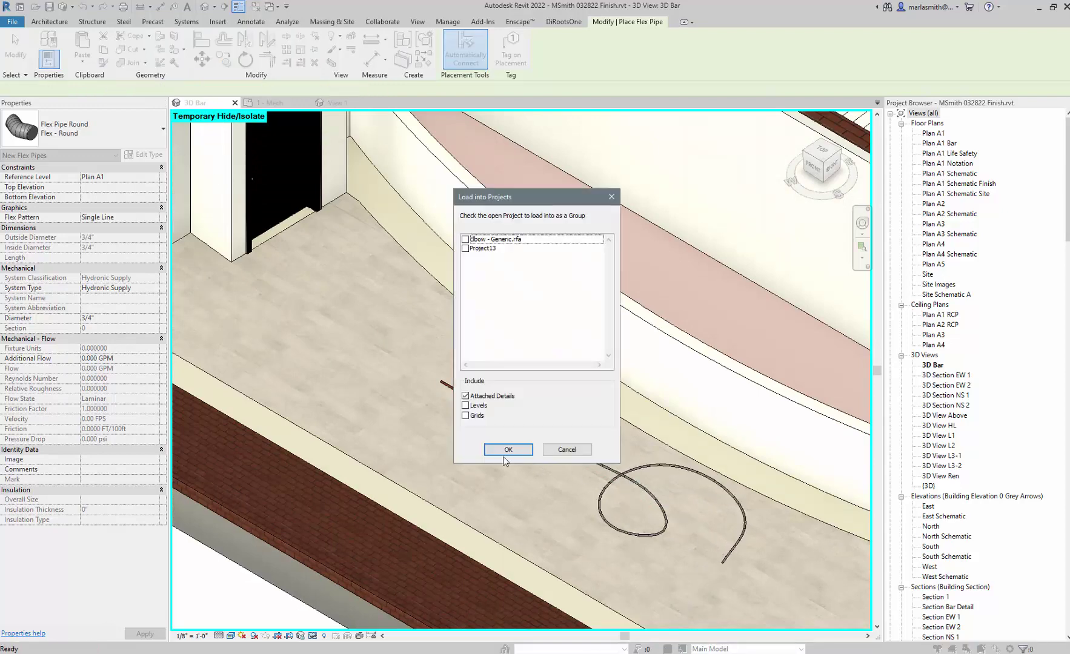
click(567, 450)
End flex pipe placement and select the looping 3/4" flex pipe to check its 18' 6 19/32" length
scroll(616, 492, up, 4)
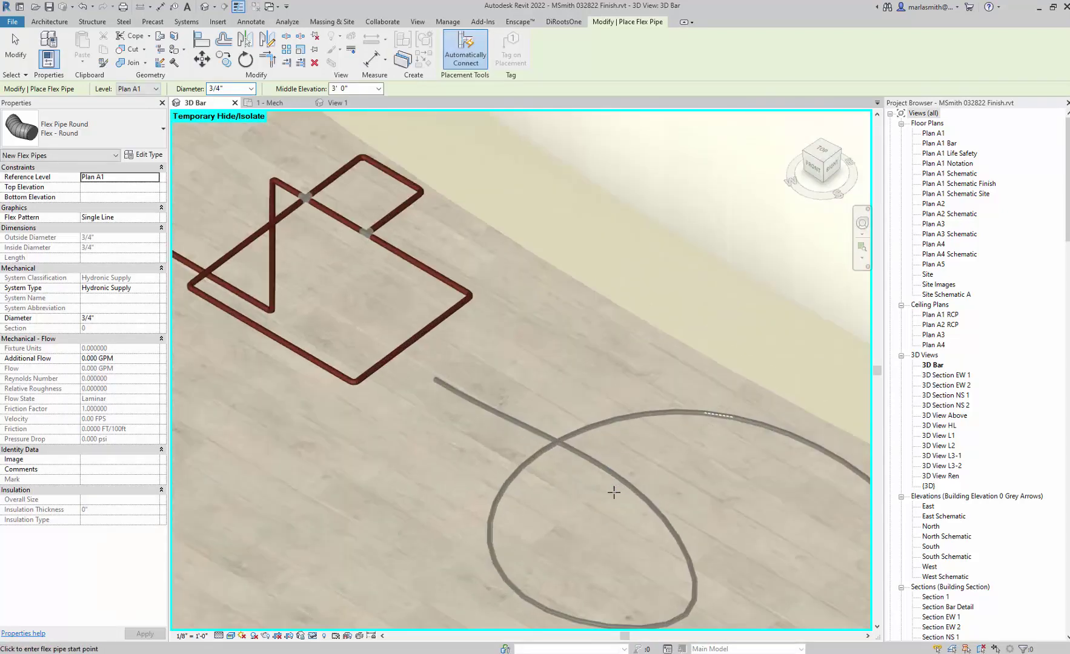
key(Escape)
click(599, 466)
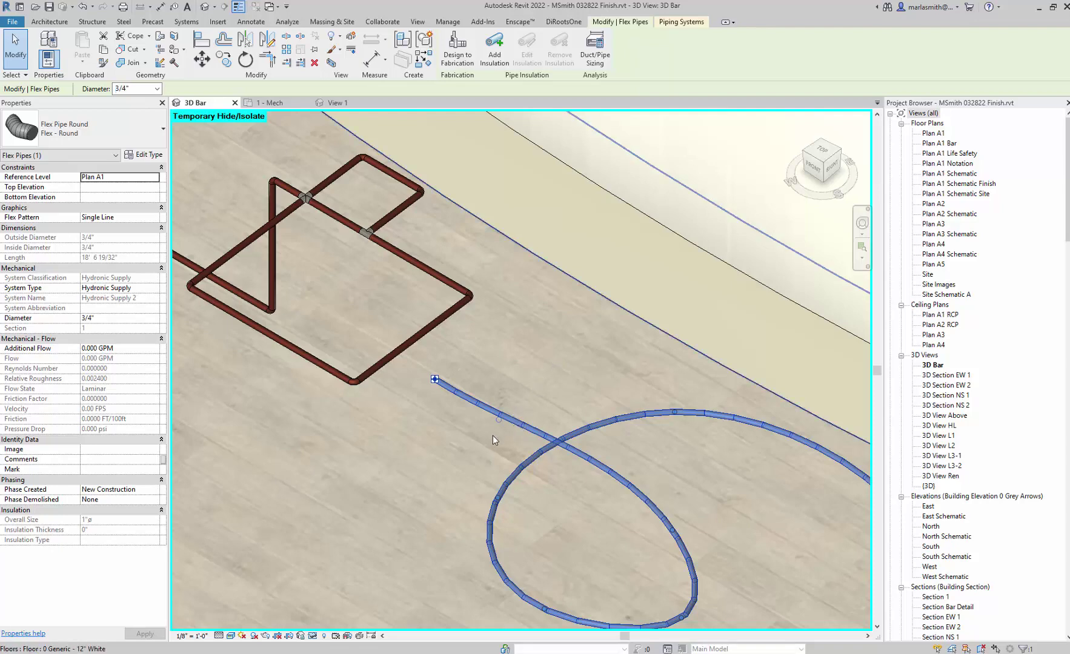
click(556, 505)
click(584, 456)
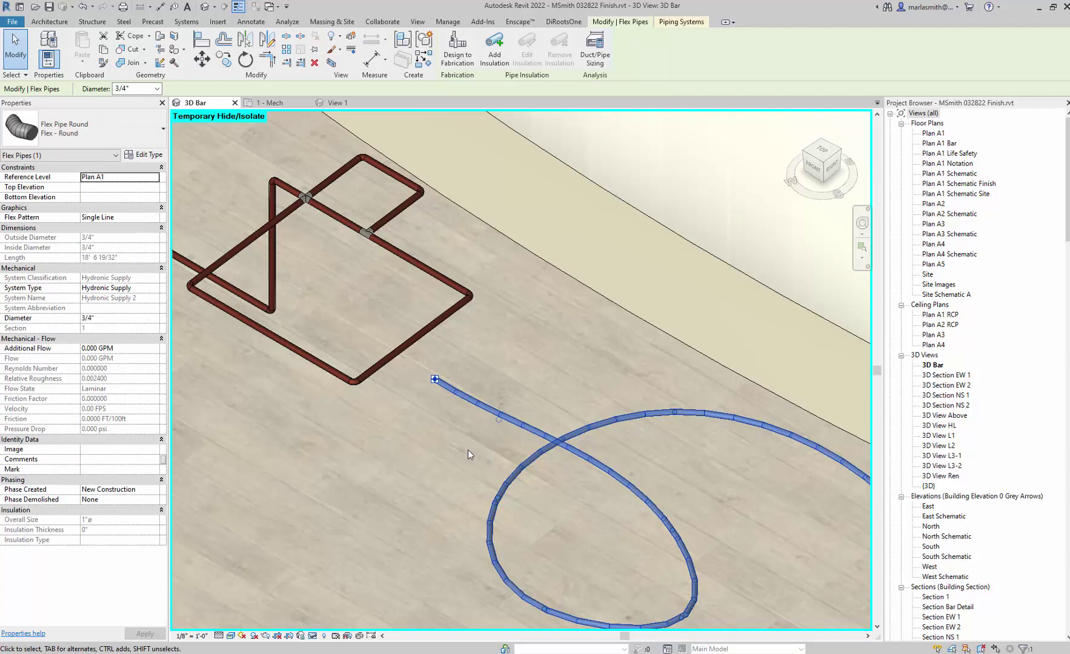